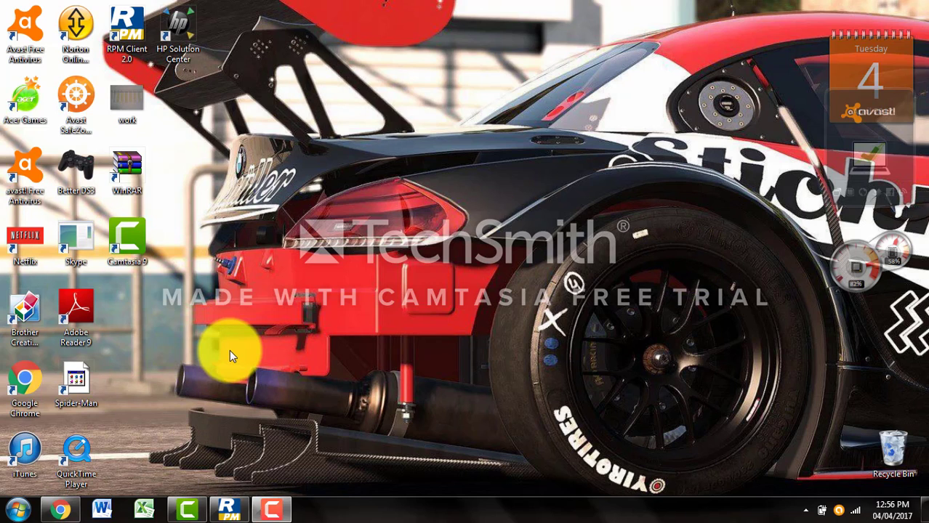
# Step: Launch RPM Client 2.0 from the desktop and sign in with the group account's username and password
pyautogui.click(61, 514)
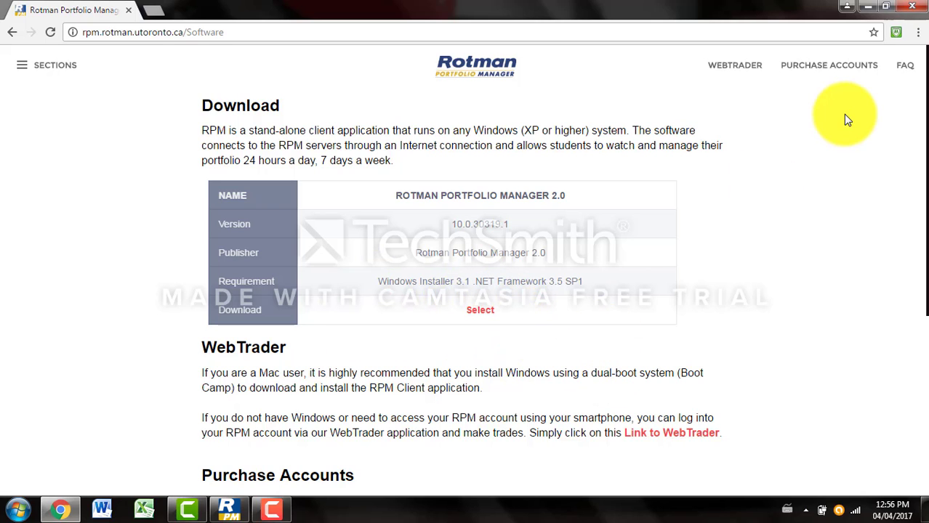
pyautogui.click(871, 6)
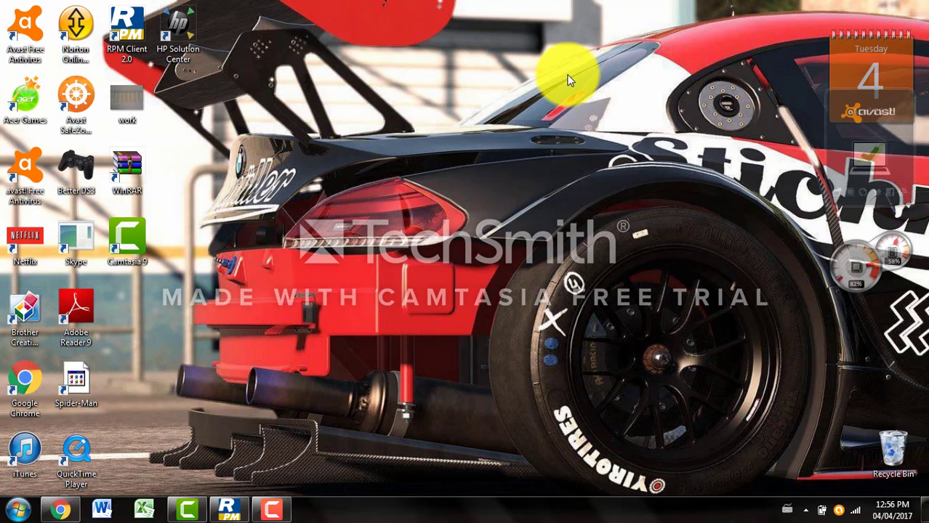
pyautogui.doubleClick(132, 52)
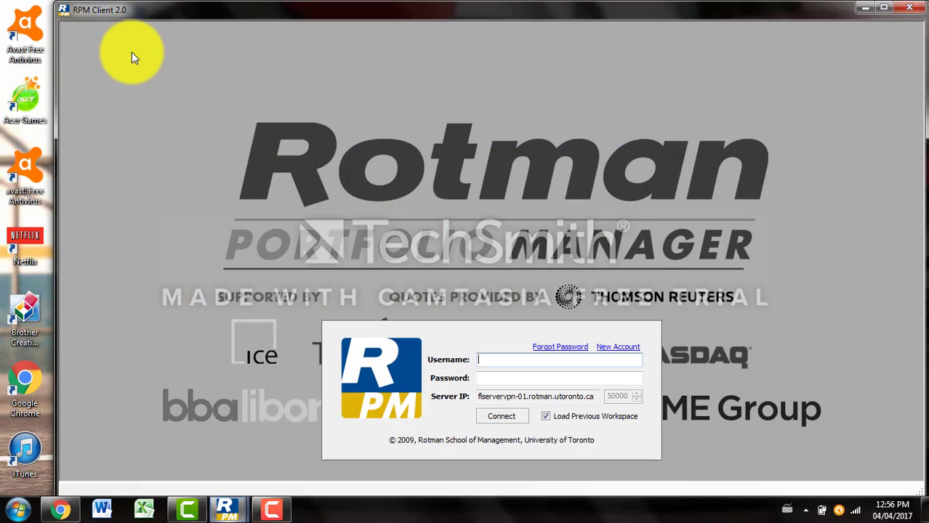
pyautogui.click(909, 8)
pyautogui.click(228, 507)
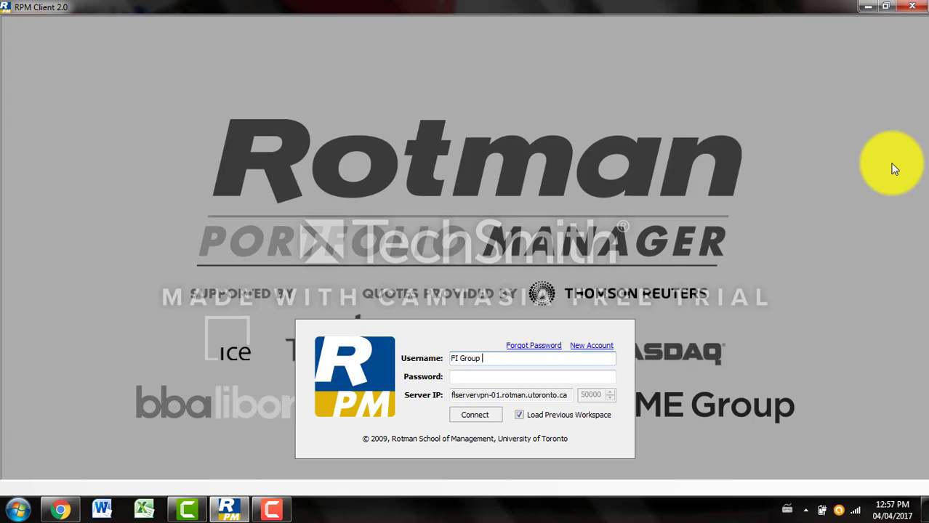
pyautogui.press('Tab')
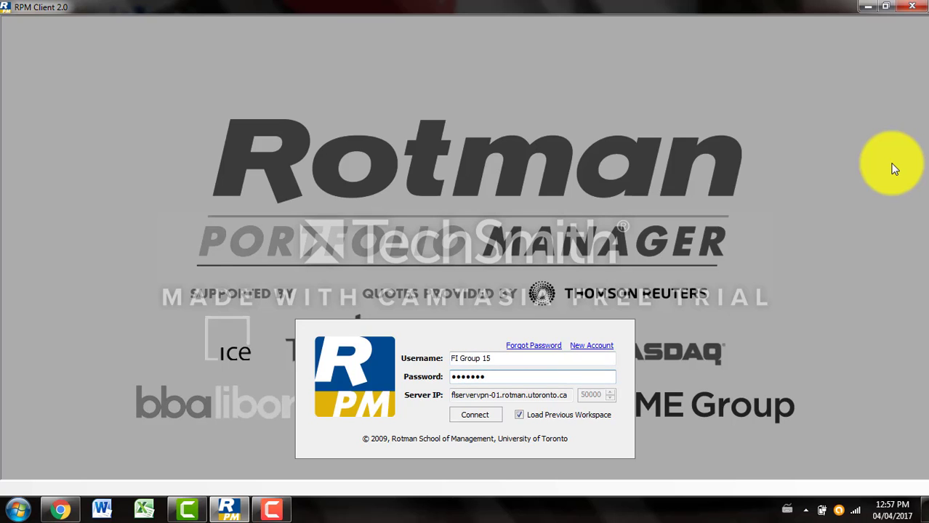
pyautogui.click(482, 419)
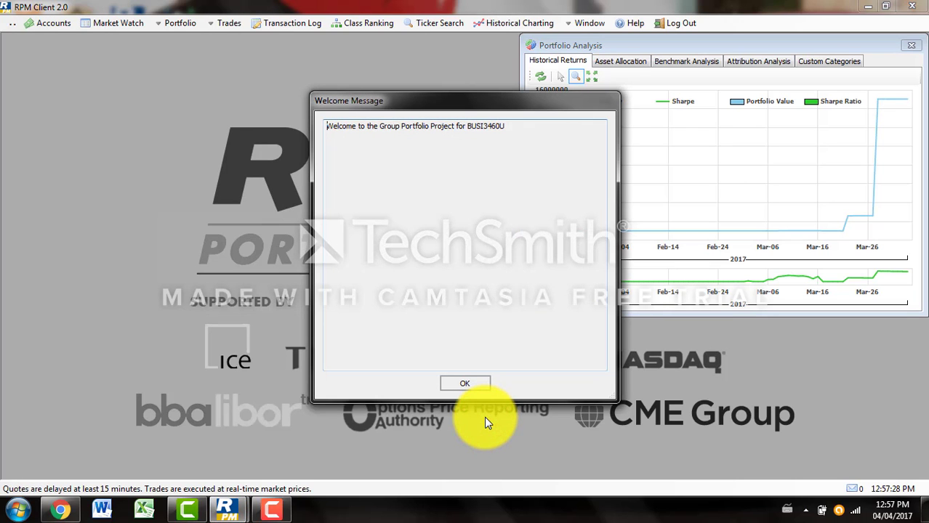
# Step: Dismiss the BUSI3460U welcome message, then move aside and close the Portfolio Analysis window
pyautogui.click(470, 383)
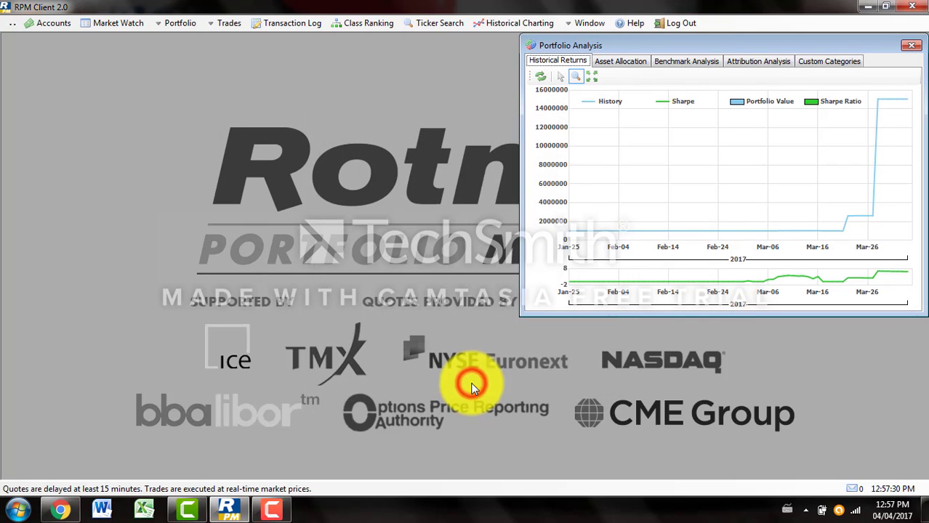
pyautogui.moveTo(698, 41); pyautogui.dragTo(644, 69)
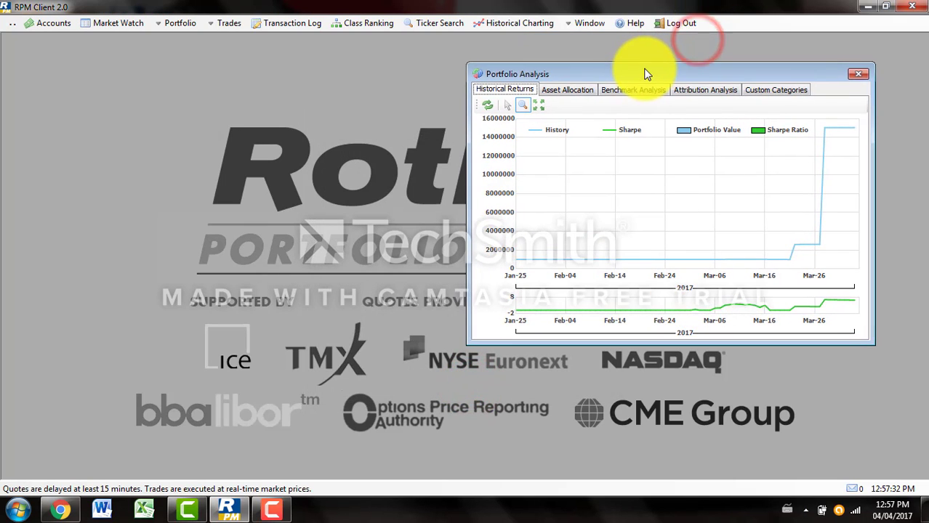
pyautogui.click(857, 75)
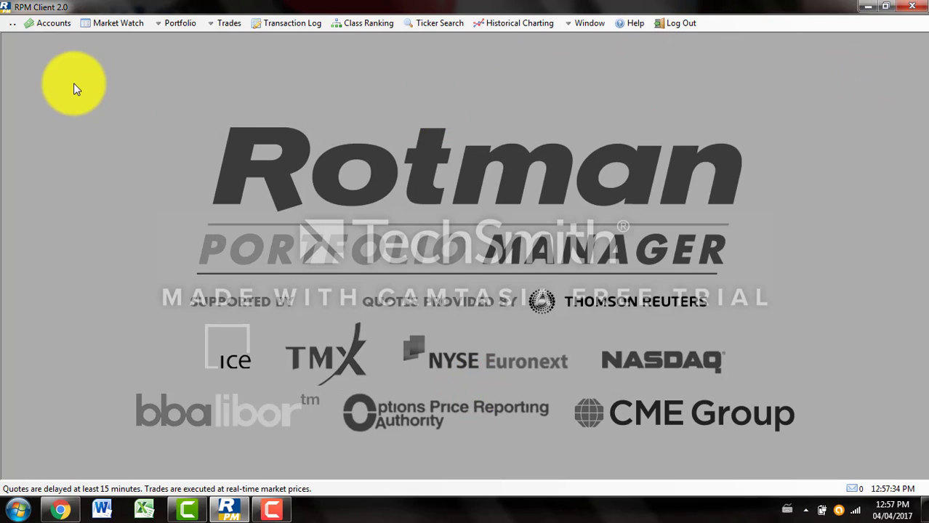
pyautogui.click(46, 26)
pyautogui.moveTo(224, 159); pyautogui.dragTo(122, 48)
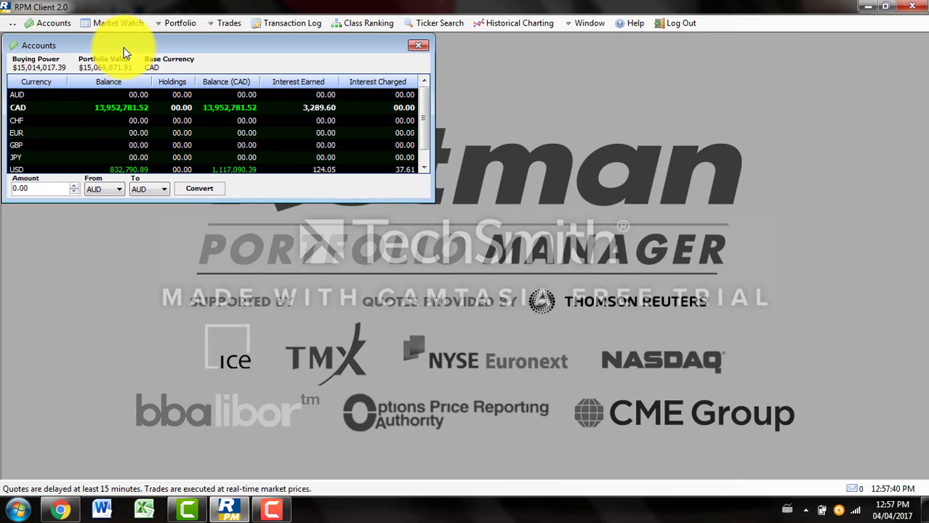
pyautogui.moveTo(434, 200); pyautogui.dragTo(561, 277)
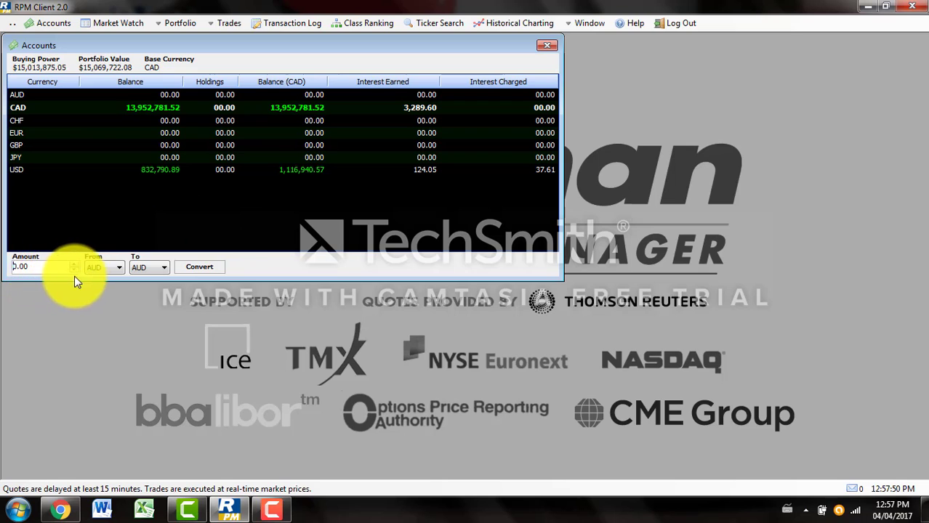
pyautogui.click(100, 267)
pyautogui.click(143, 265)
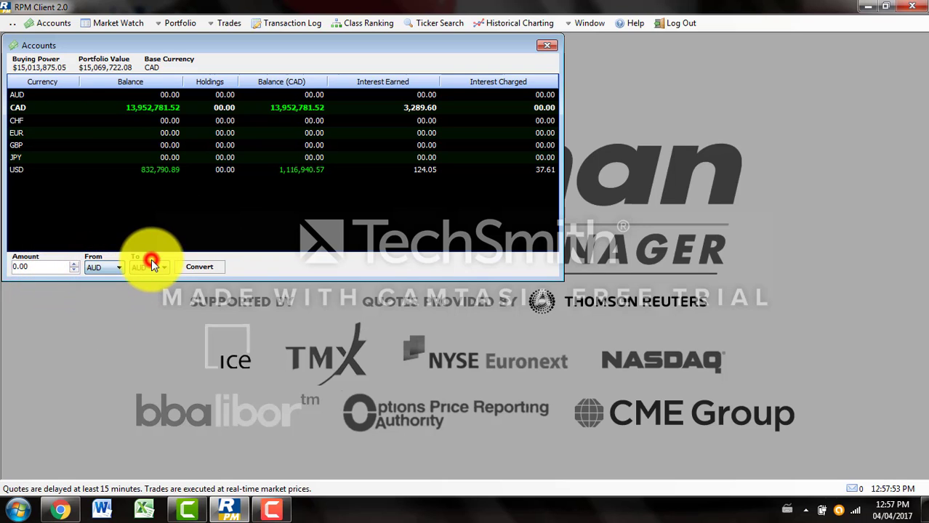
pyautogui.click(144, 266)
pyautogui.click(263, 261)
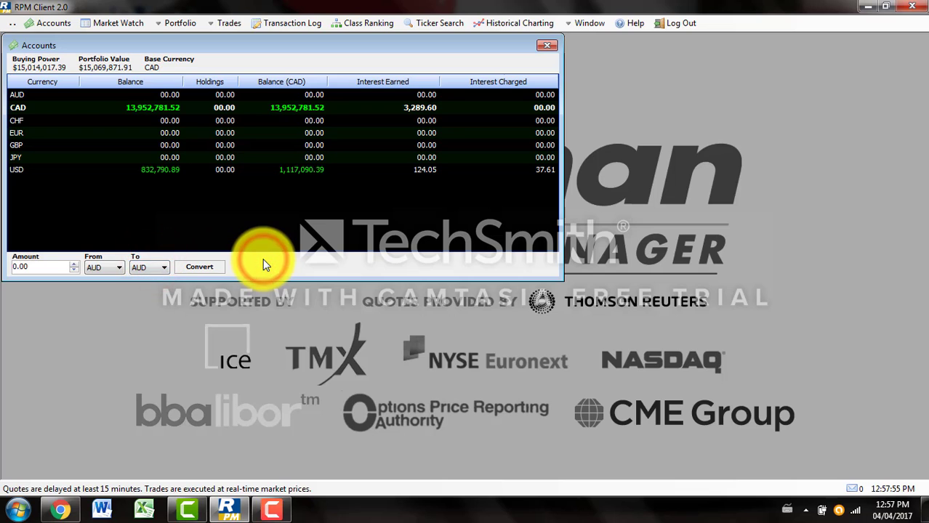
pyautogui.click(548, 44)
pyautogui.click(123, 25)
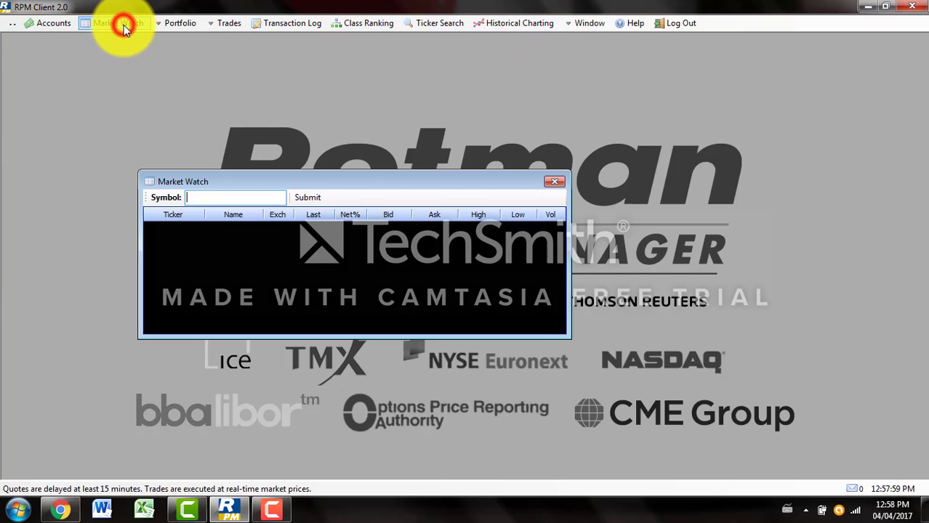
pyautogui.moveTo(303, 192); pyautogui.dragTo(318, 172)
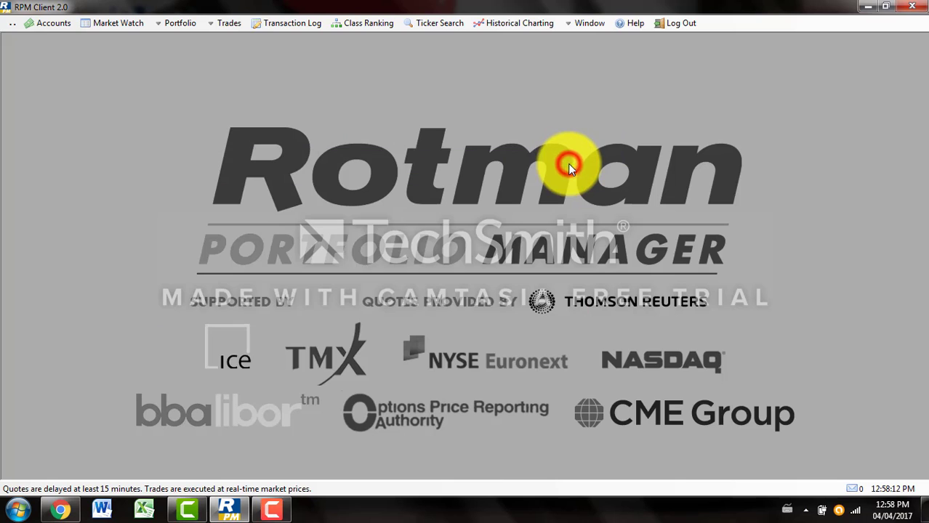
pyautogui.click(569, 161)
pyautogui.click(183, 22)
pyautogui.click(182, 22)
pyautogui.click(182, 22)
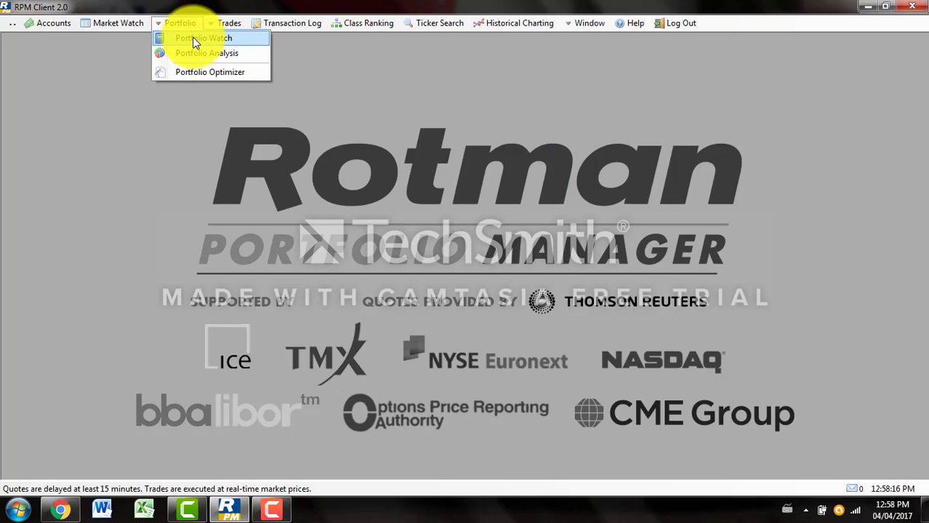
pyautogui.click(194, 40)
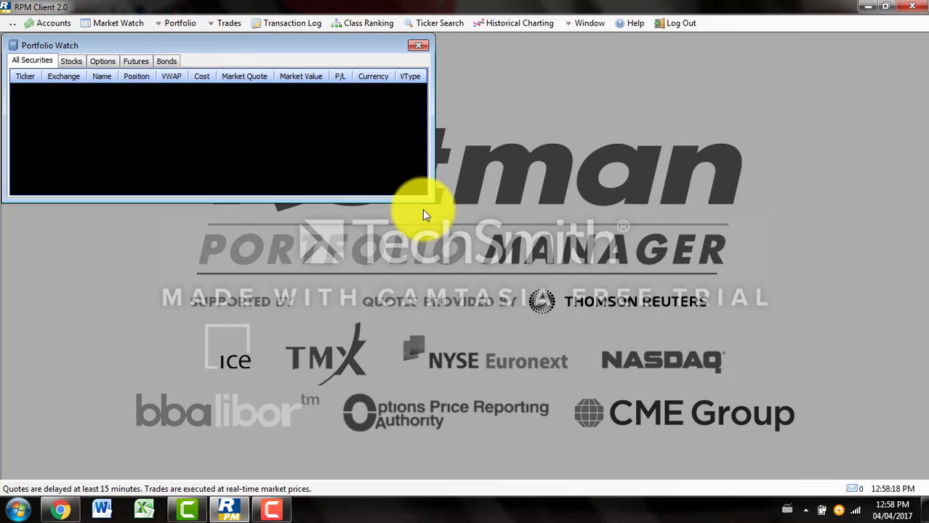
pyautogui.moveTo(425, 201); pyautogui.dragTo(511, 254)
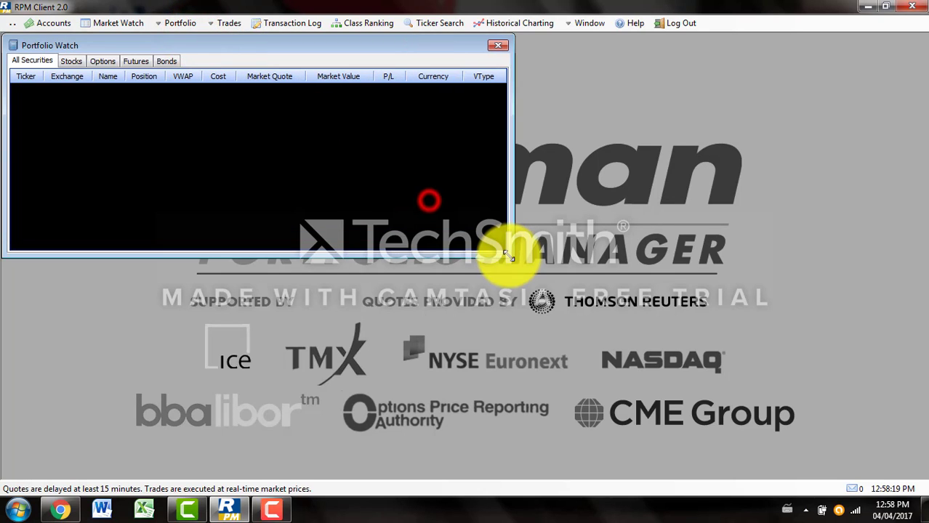
pyautogui.click(74, 61)
pyautogui.click(93, 62)
pyautogui.click(136, 61)
pyautogui.click(167, 61)
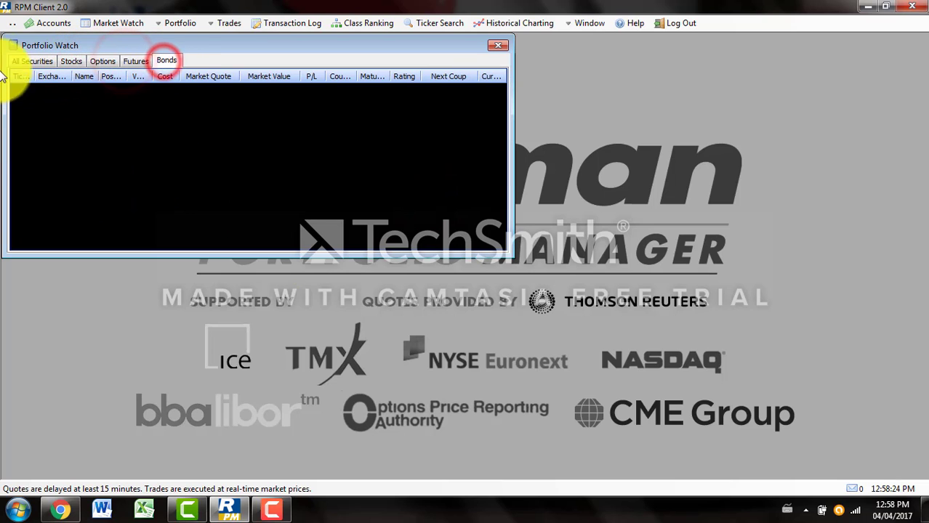
pyautogui.click(30, 62)
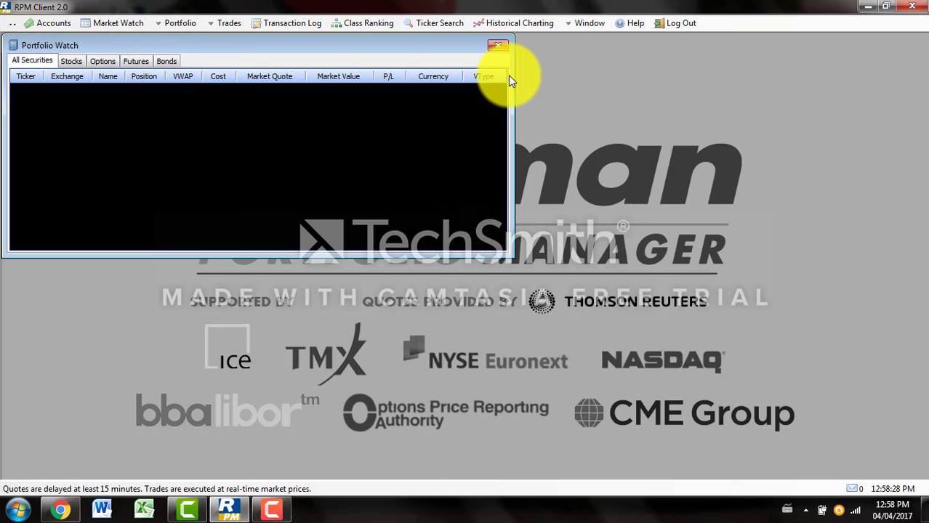
pyautogui.moveTo(439, 42); pyautogui.dragTo(444, 53)
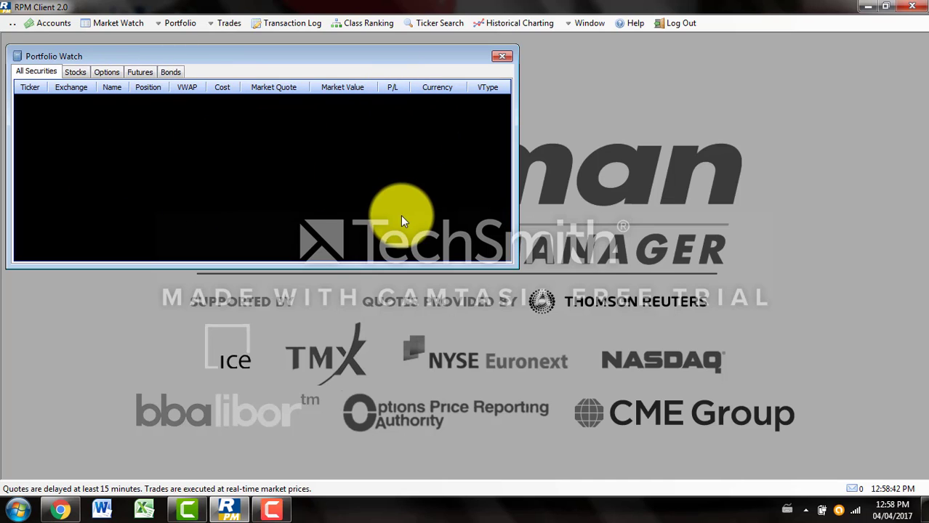
pyautogui.click(511, 57)
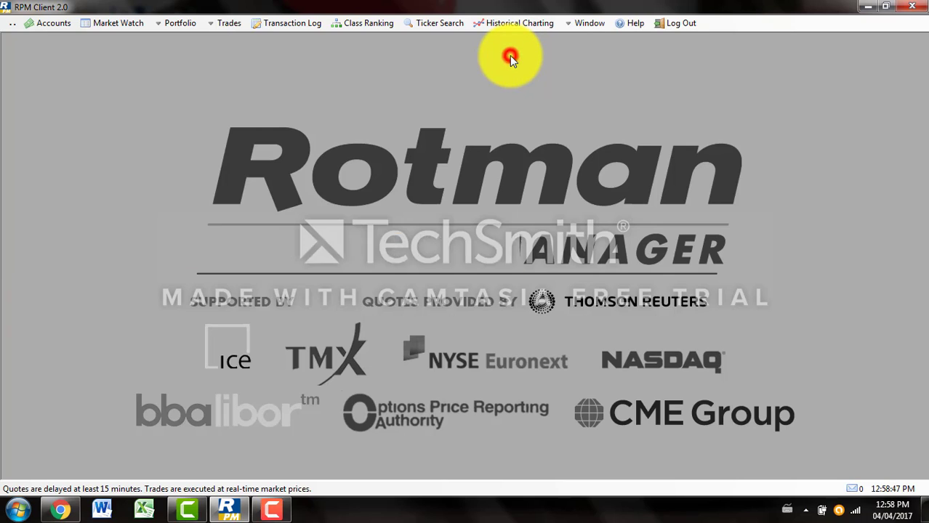
# Step: Open the Portfolio Analysis window from the portfolio views list and centre it
pyautogui.click(183, 23)
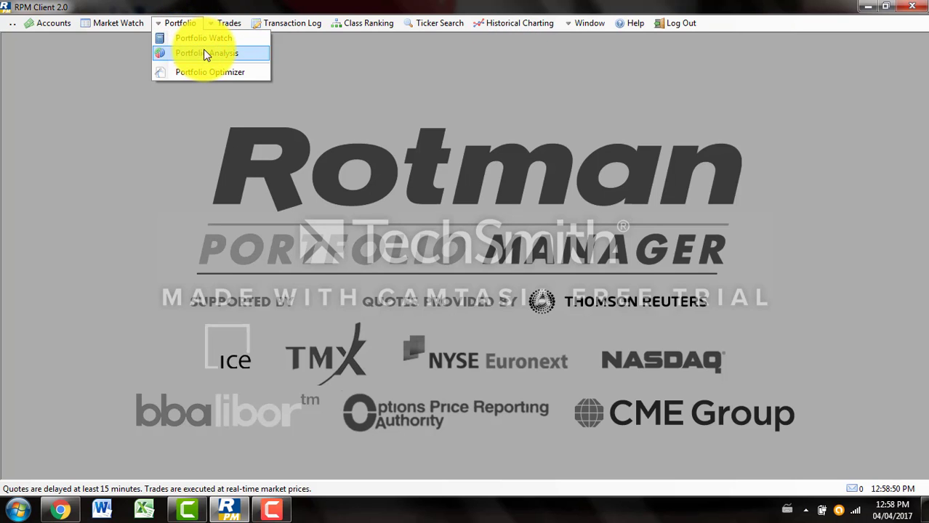
pyautogui.click(205, 52)
pyautogui.moveTo(257, 62); pyautogui.dragTo(442, 72)
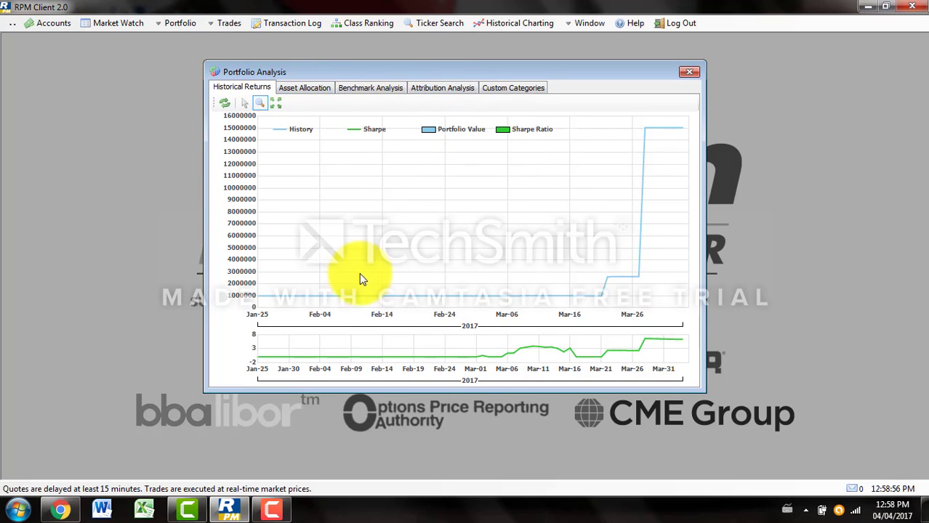
# Step: Review the asset allocation, benchmark and attribution analyses, then close Portfolio Analysis
pyautogui.click(309, 89)
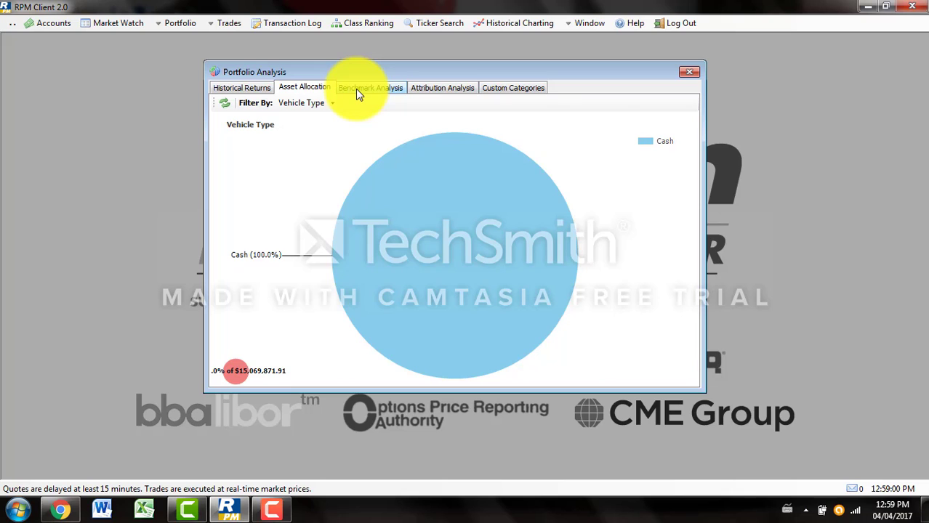
pyautogui.click(358, 92)
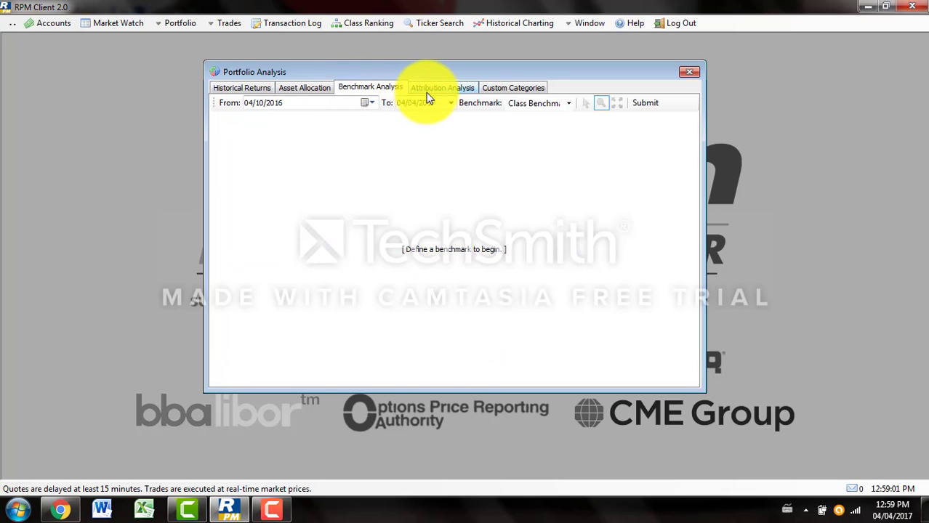
pyautogui.click(465, 90)
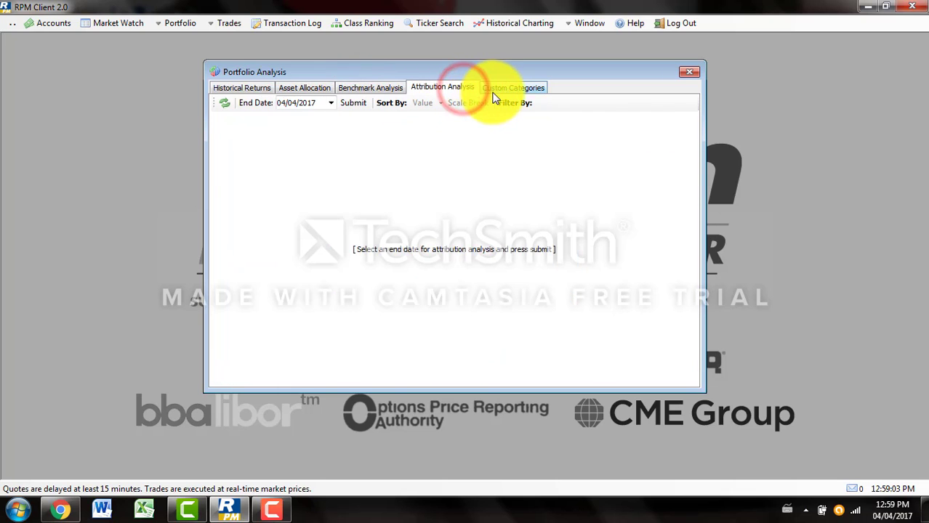
pyautogui.click(689, 70)
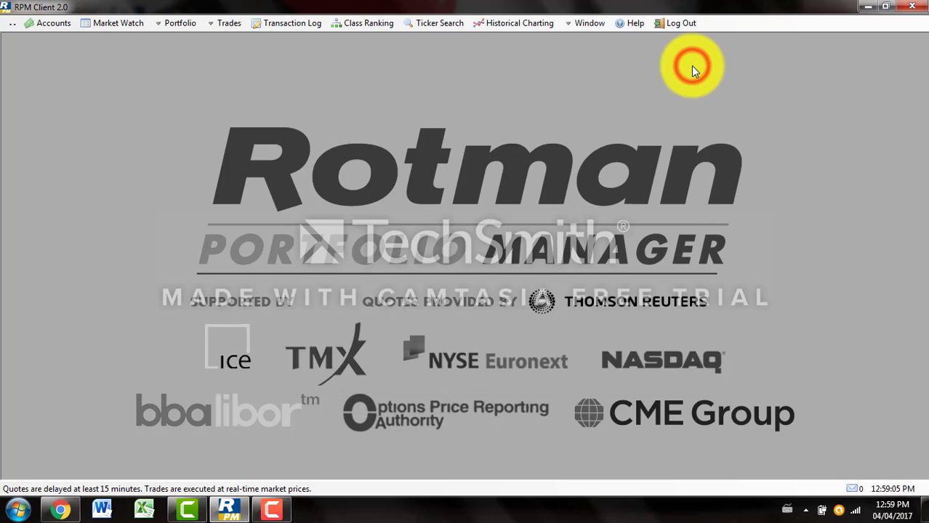
pyautogui.click(174, 23)
pyautogui.moveTo(209, 23)
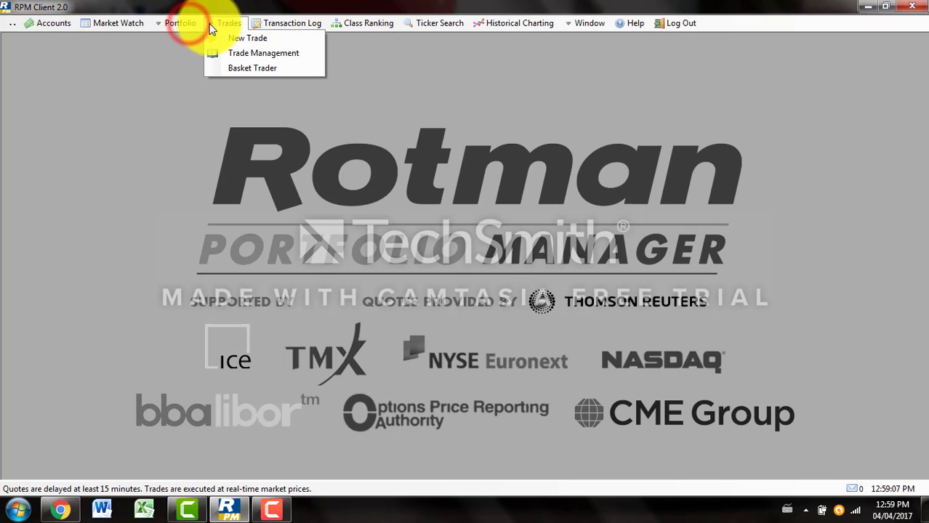
pyautogui.click(282, 41)
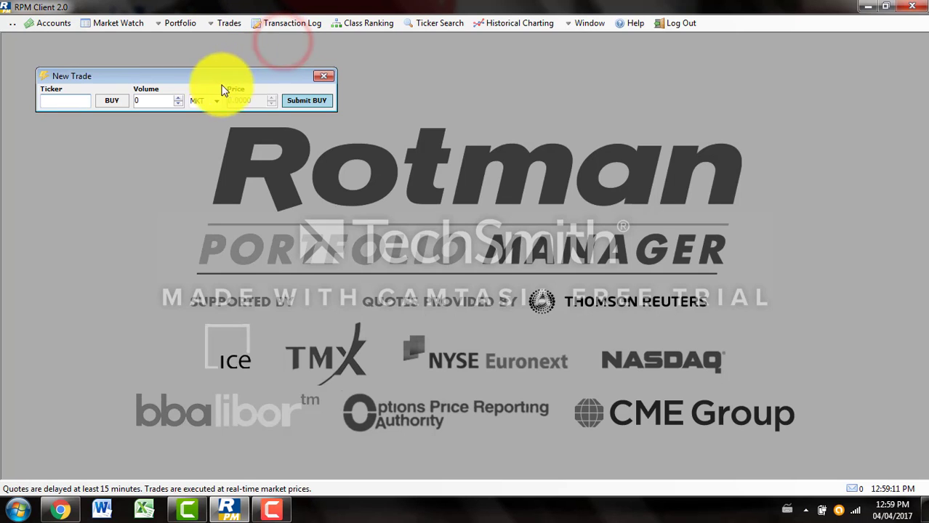
pyautogui.moveTo(223, 75); pyautogui.dragTo(241, 90)
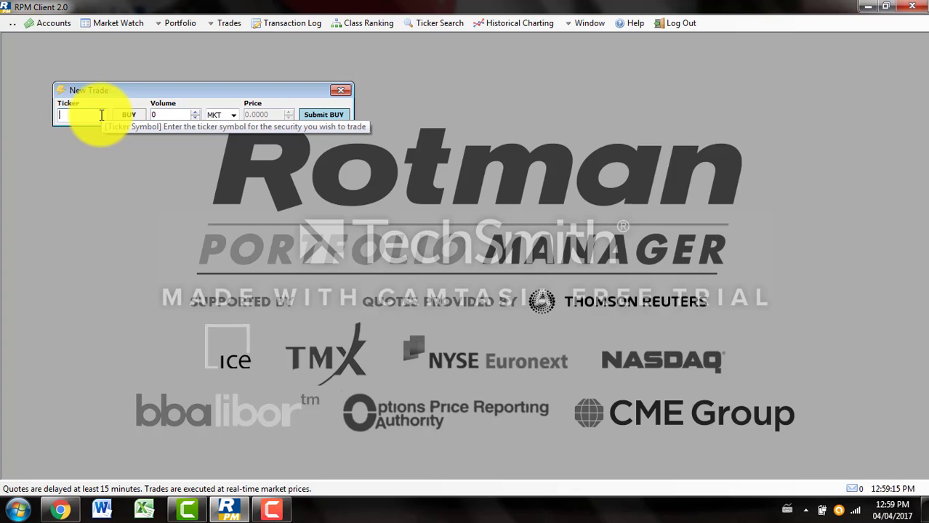
pyautogui.click(142, 119)
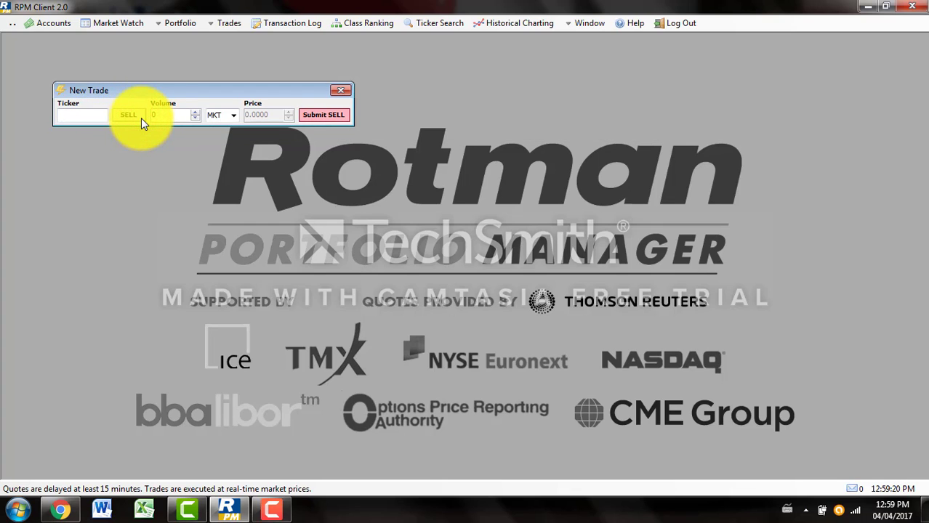
pyautogui.click(234, 114)
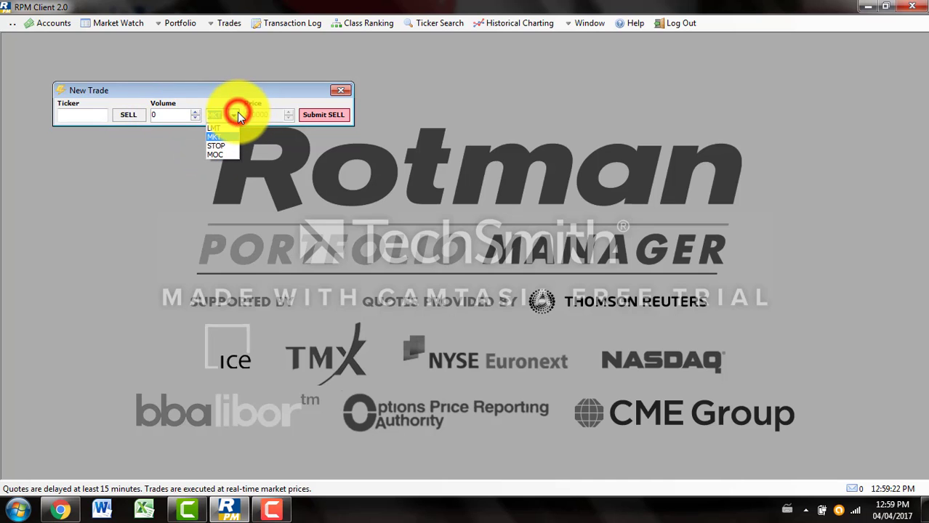
pyautogui.click(262, 145)
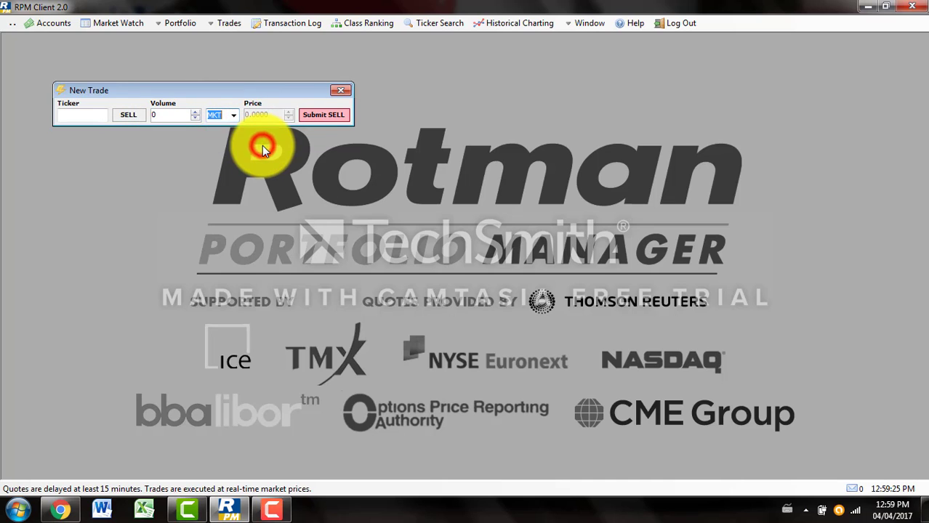
pyautogui.click(347, 88)
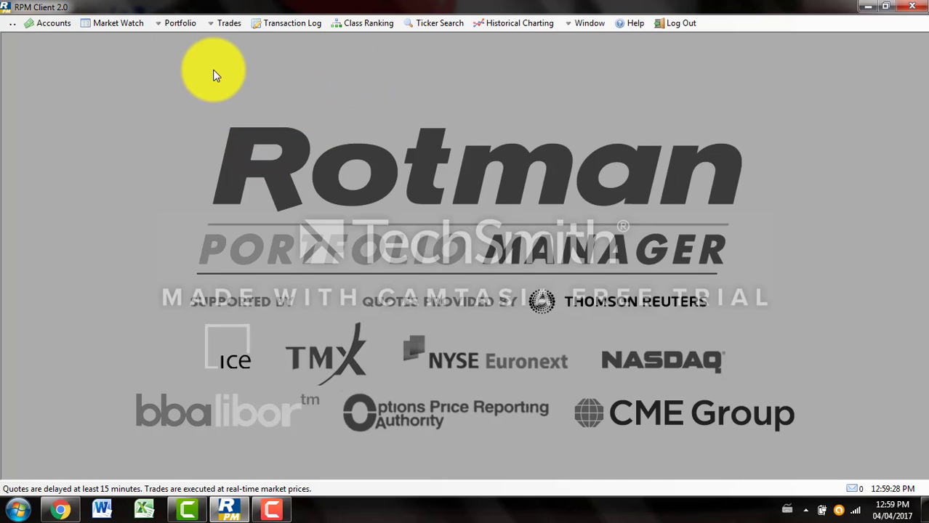
# Step: Open the Market Watch window briefly and close it again
pyautogui.click(119, 23)
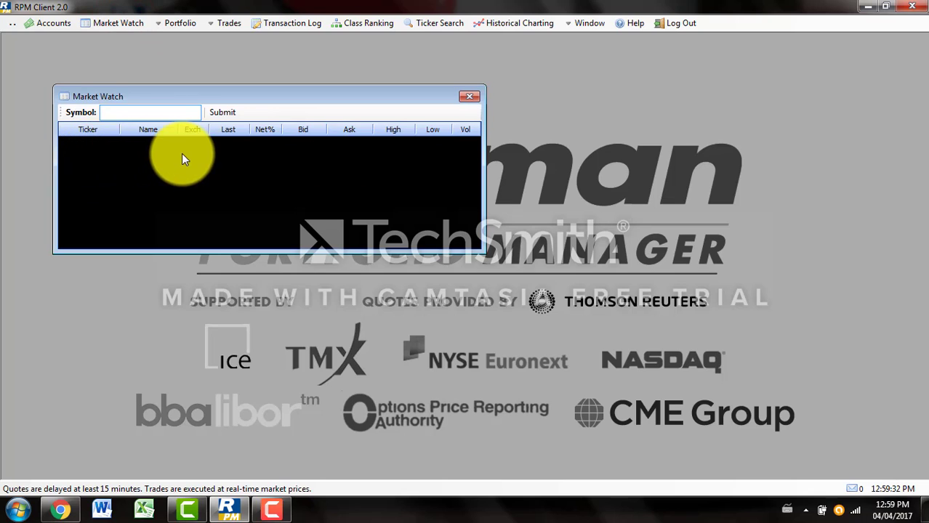
pyautogui.click(99, 153)
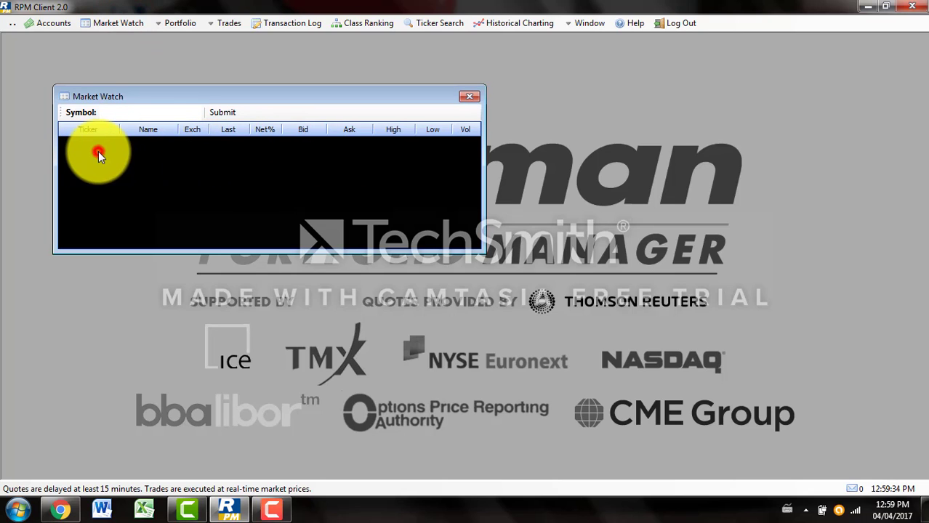
pyautogui.click(466, 99)
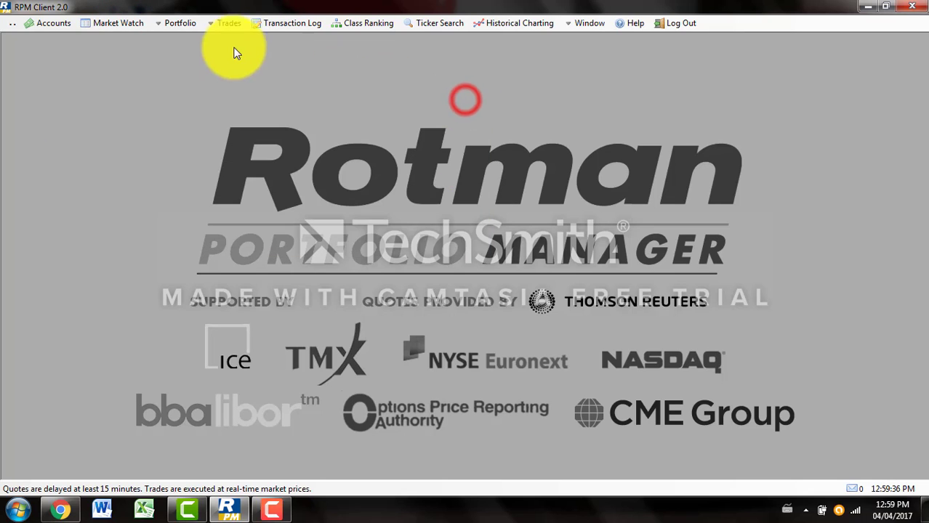
# Step: Open and close a New Trade ticket, then bring up Trade Management from the Trades menu
pyautogui.click(229, 25)
pyautogui.click(234, 36)
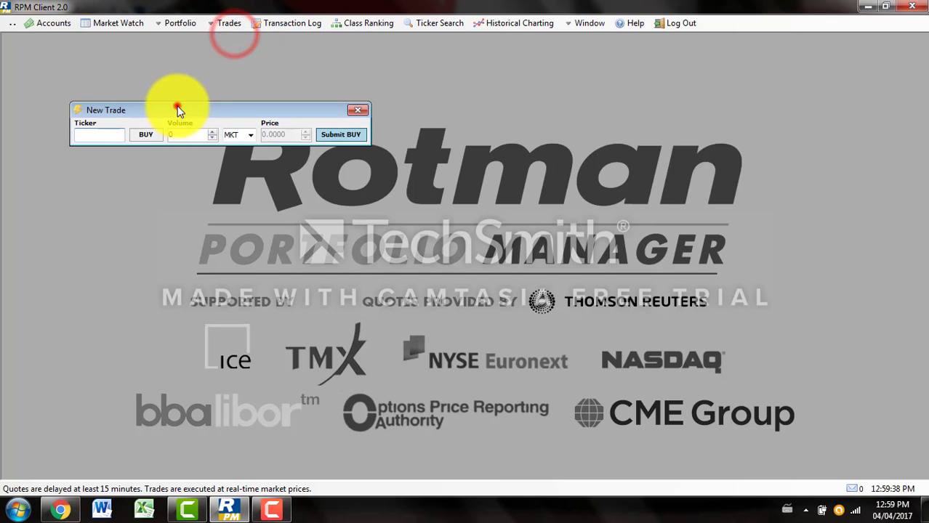
pyautogui.moveTo(178, 109); pyautogui.dragTo(212, 126)
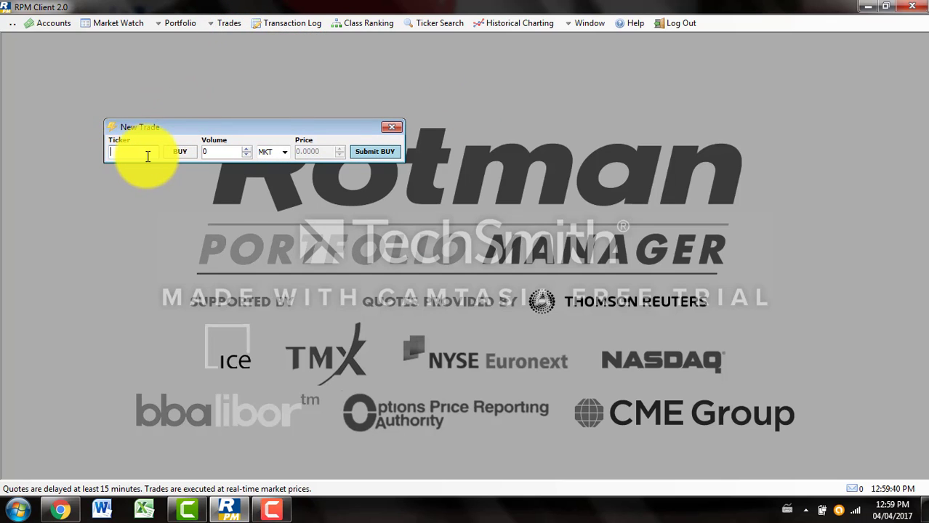
pyautogui.click(395, 131)
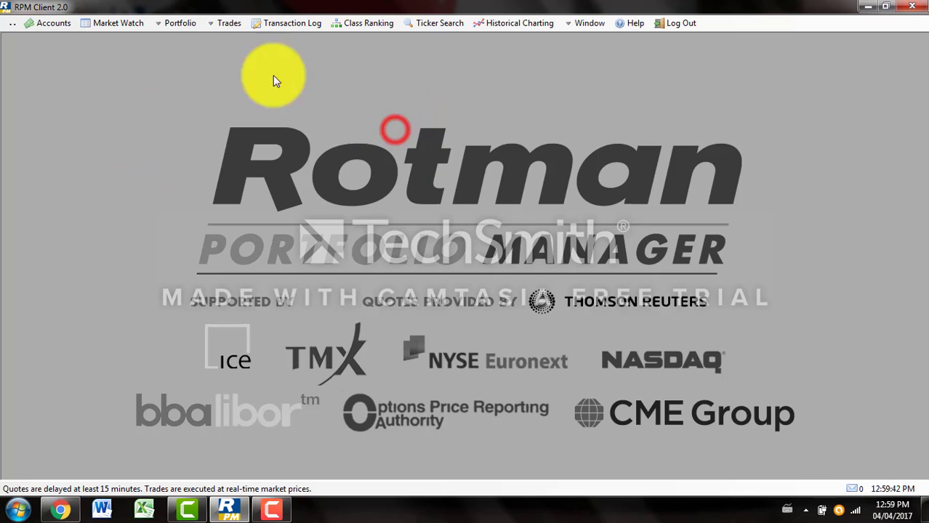
pyautogui.click(221, 22)
pyautogui.click(225, 52)
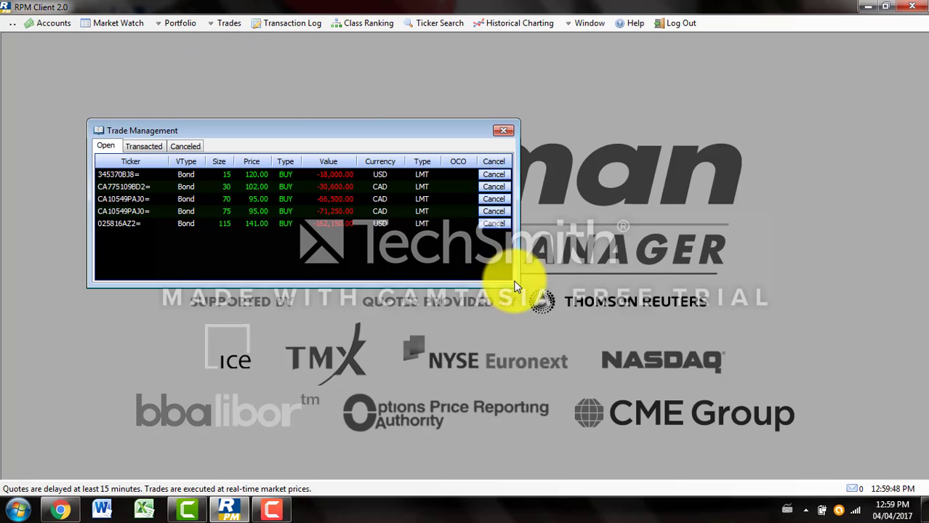
# Step: Enlarge Trade Management, review its Transacted, Open and Canceled orders, then close it
pyautogui.moveTo(518, 285); pyautogui.dragTo(659, 319)
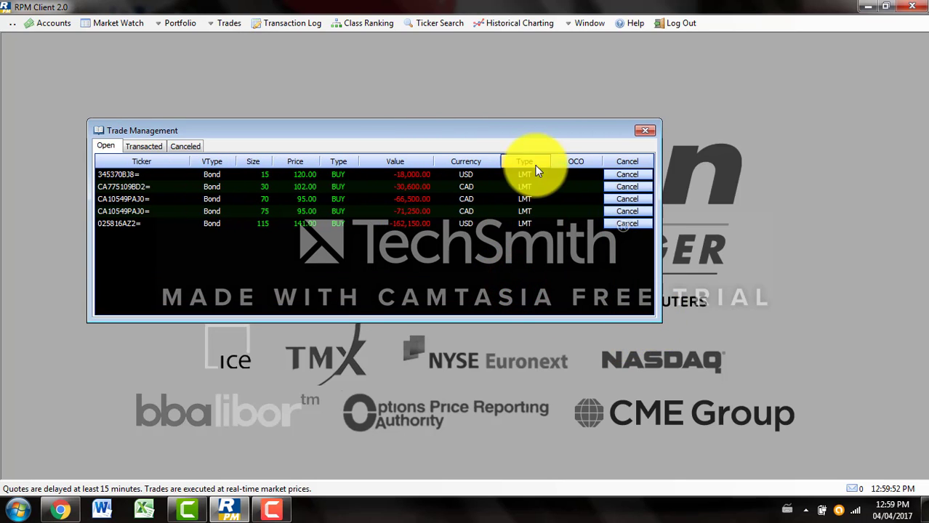
pyautogui.click(160, 144)
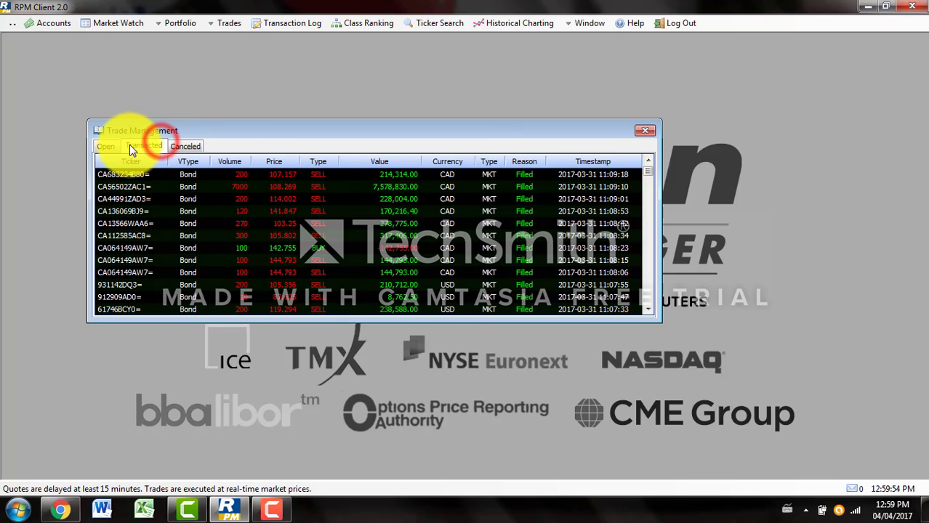
pyautogui.click(107, 146)
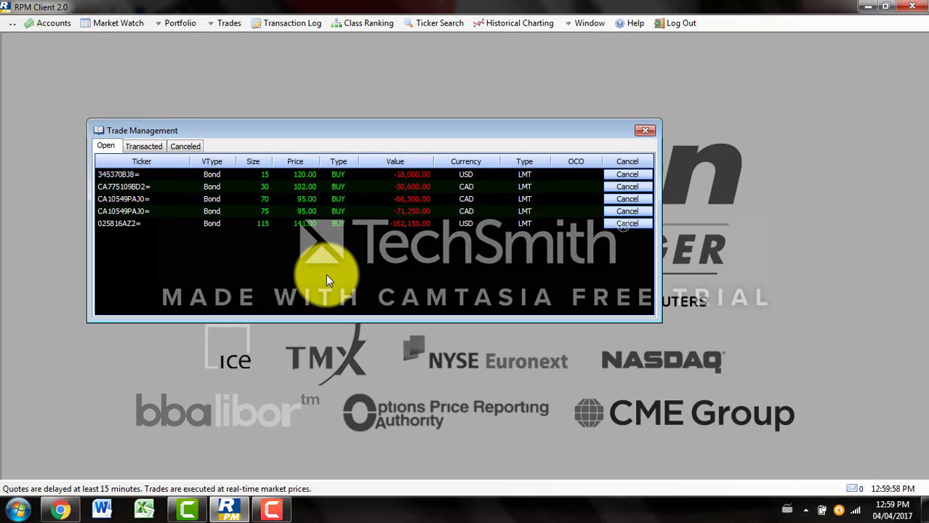
pyautogui.click(175, 147)
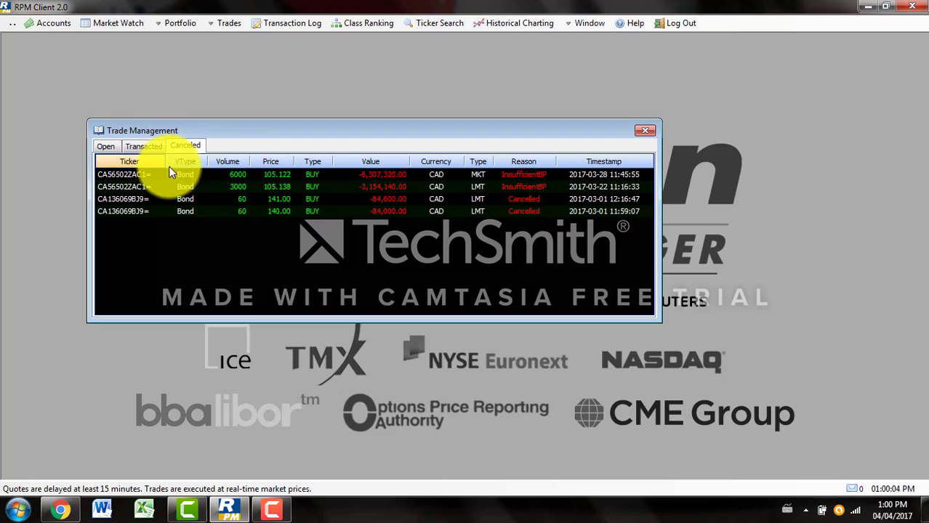
pyautogui.click(151, 146)
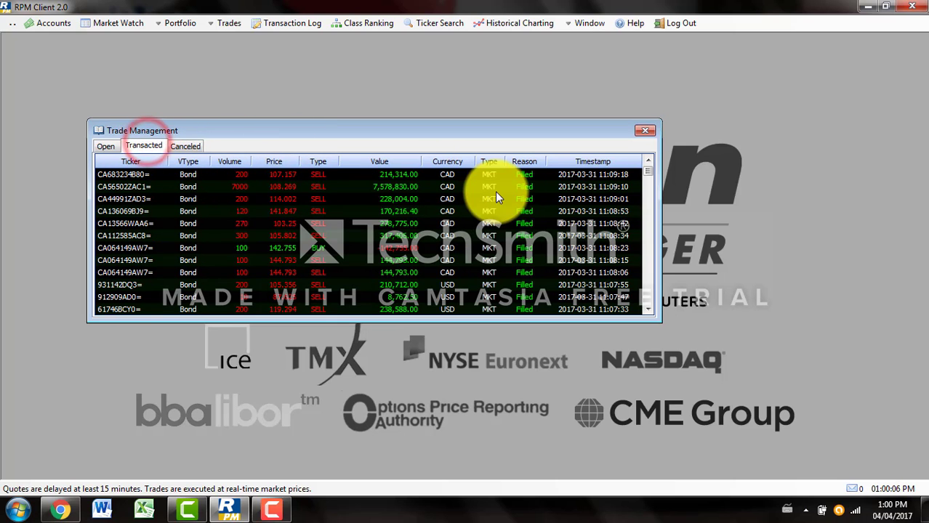
pyautogui.moveTo(648, 172)
pyautogui.mouseDown()
pyautogui.moveTo(648, 191)
pyautogui.moveTo(647, 170)
pyautogui.mouseUp()
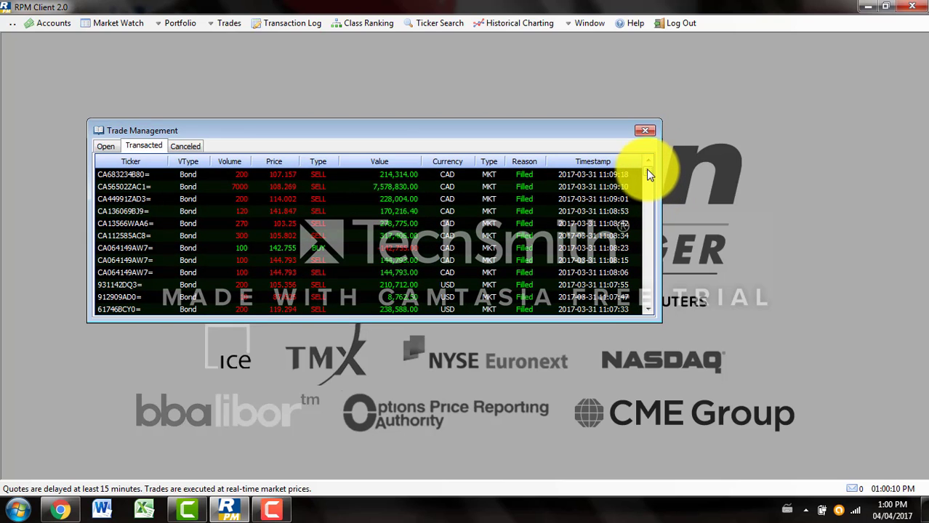
pyautogui.click(638, 133)
# Step: Open and enlarge the Transaction Log, filtering it to stock and then bond transactions
pyautogui.click(308, 29)
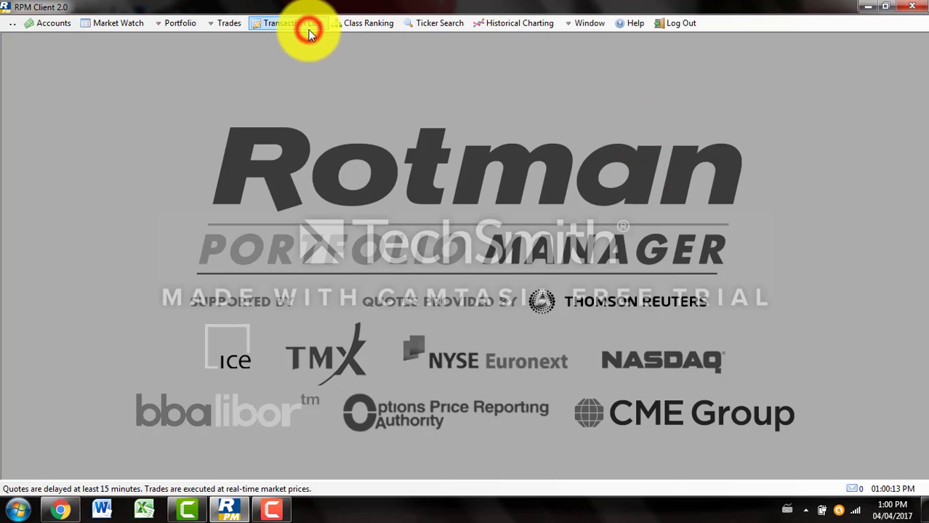
pyautogui.click(259, 21)
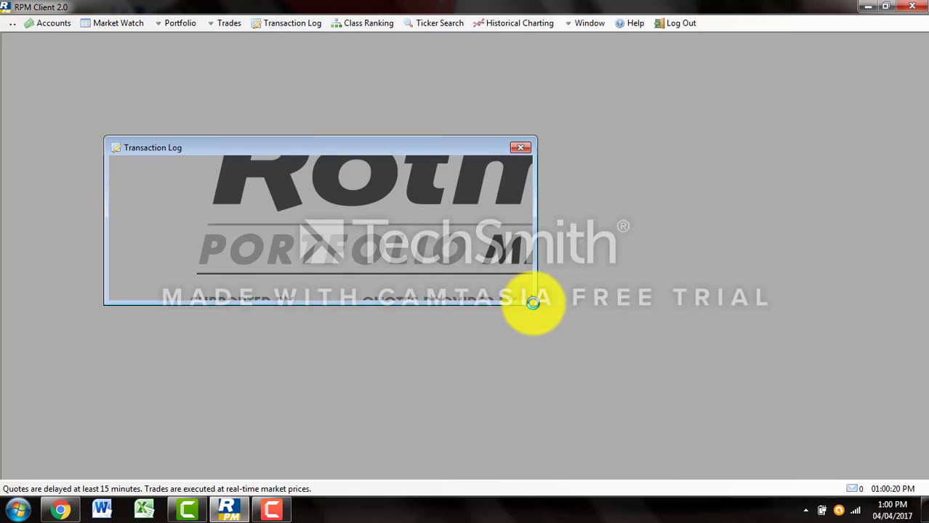
pyautogui.moveTo(534, 302); pyautogui.dragTo(839, 440)
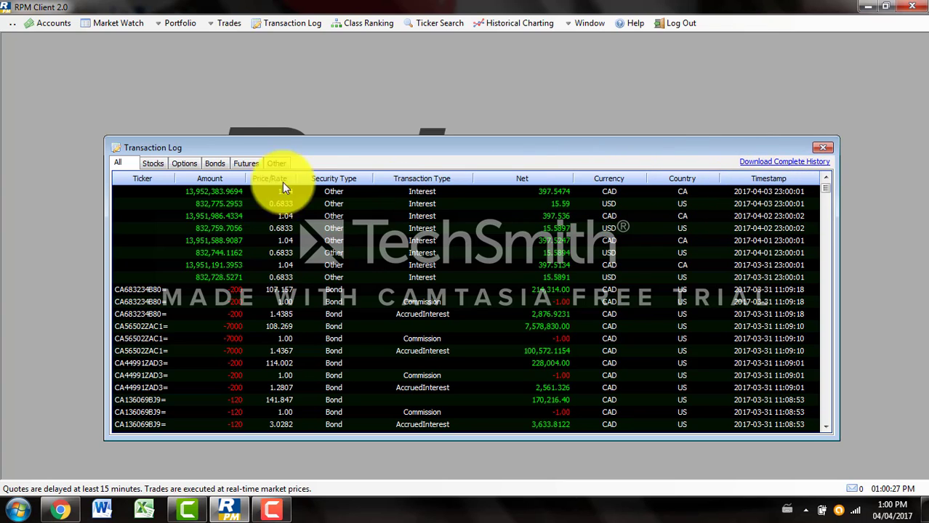
pyautogui.click(154, 164)
pyautogui.click(212, 164)
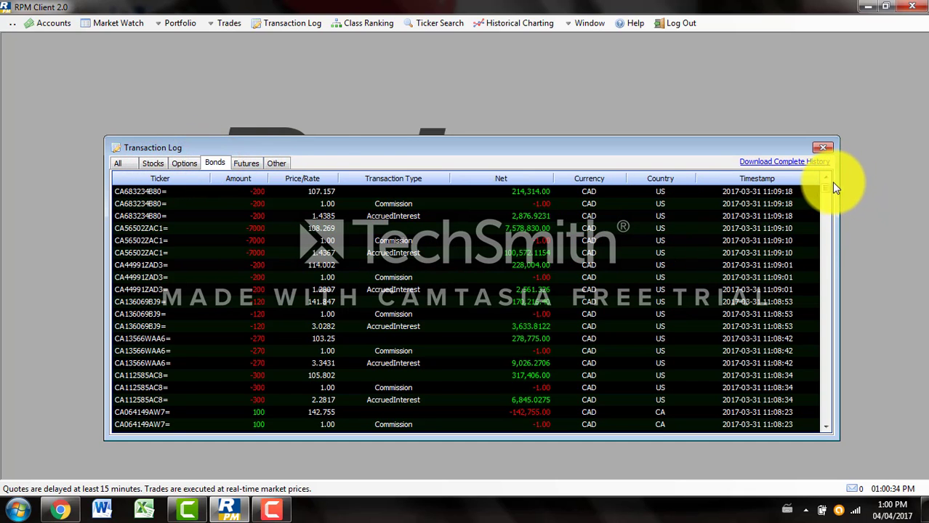
pyautogui.moveTo(829, 184); pyautogui.dragTo(828, 193)
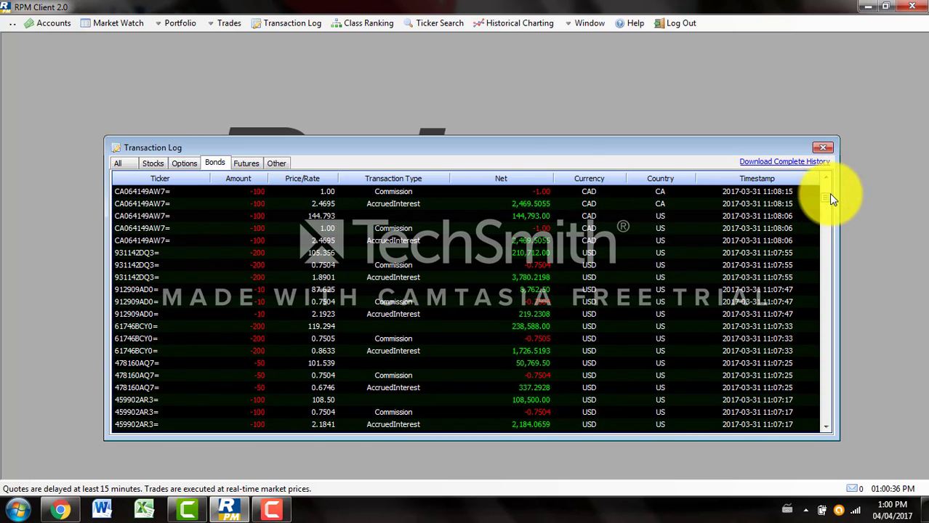
# Step: Sort the bond transactions by Transaction Type, Ticker and Amount, and download the full history
pyautogui.click(418, 179)
pyautogui.click(419, 179)
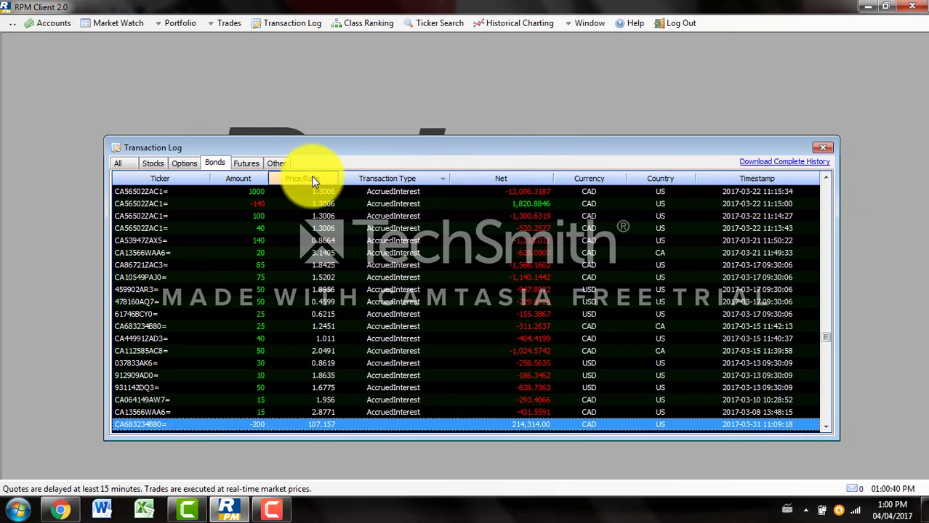
pyautogui.click(183, 178)
pyautogui.click(243, 180)
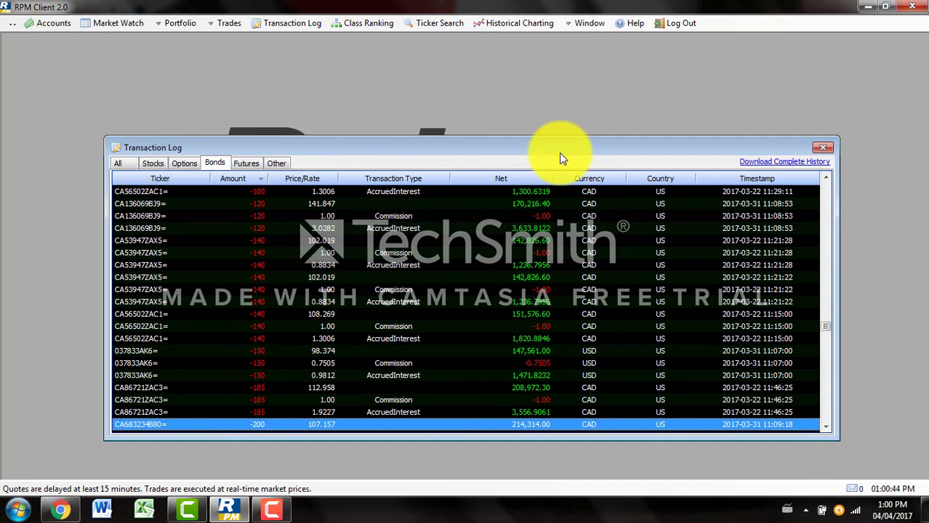
pyautogui.click(771, 163)
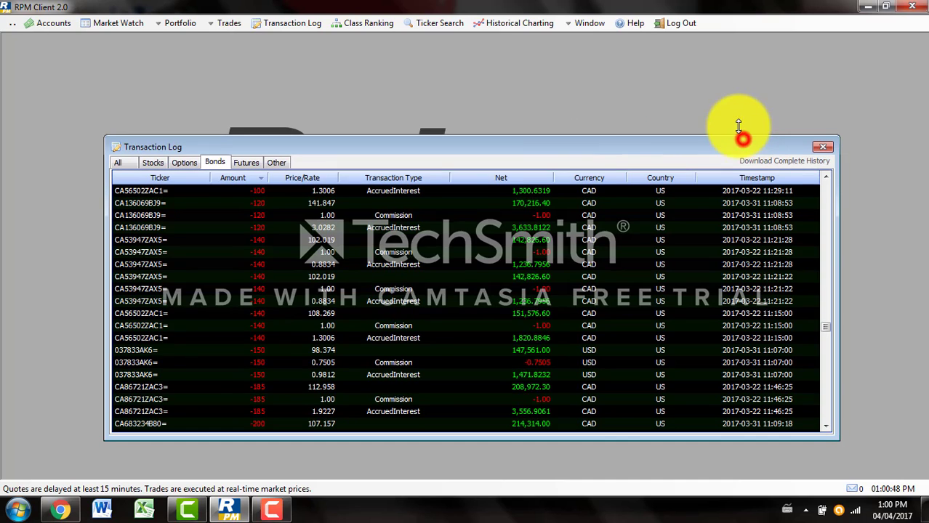
# Step: Move the Transaction Log up, view the table's right-click options, then close the log
pyautogui.moveTo(725, 137); pyautogui.dragTo(725, 56)
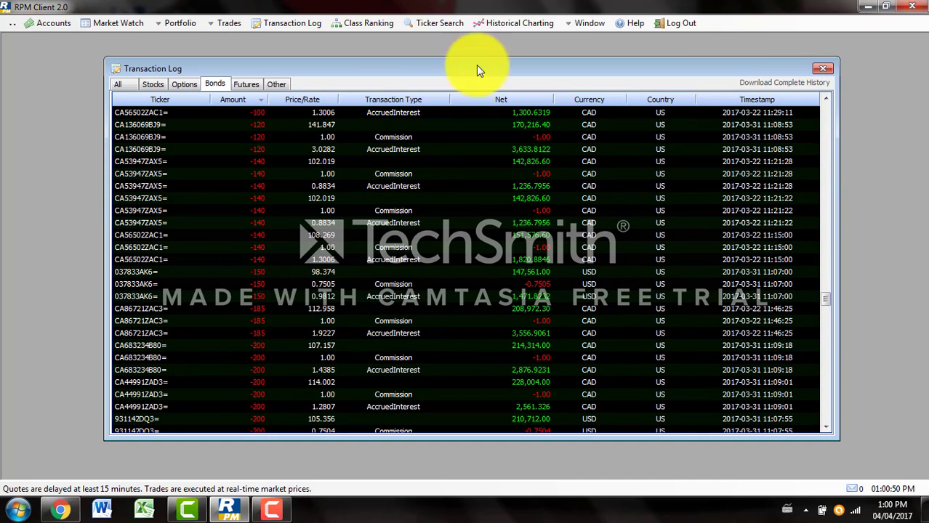
pyautogui.rightClick(497, 259)
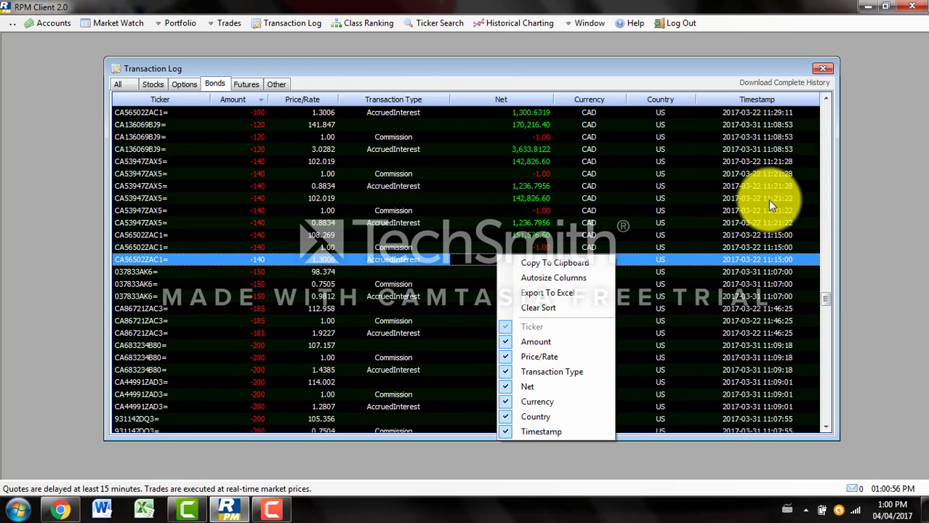
pyautogui.click(867, 185)
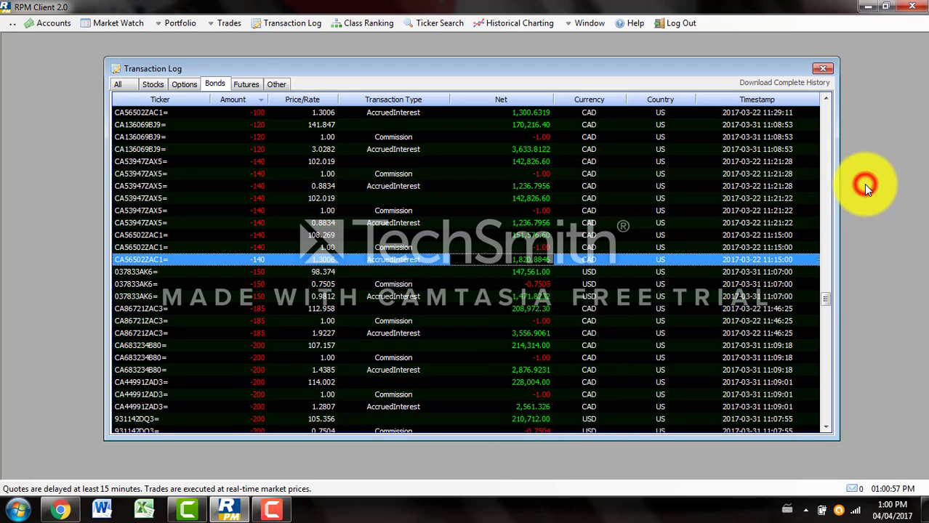
pyautogui.click(827, 70)
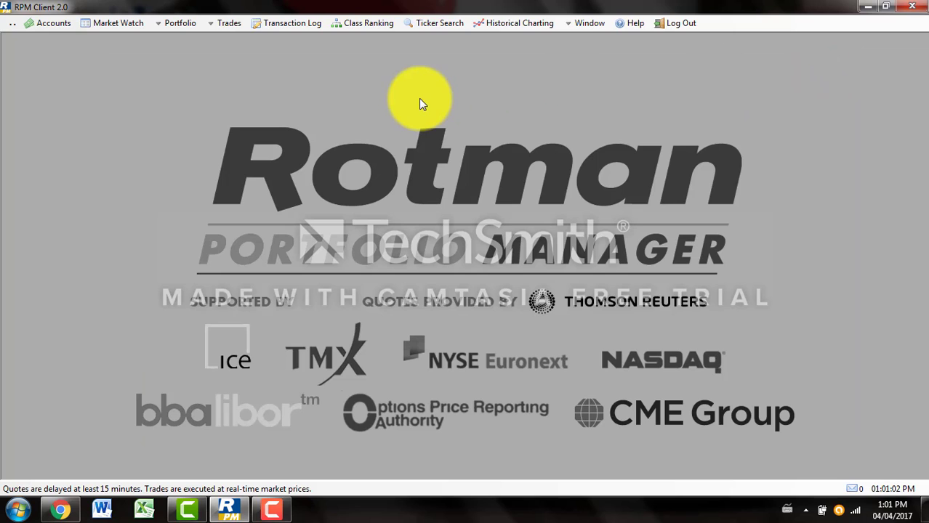
pyautogui.click(425, 23)
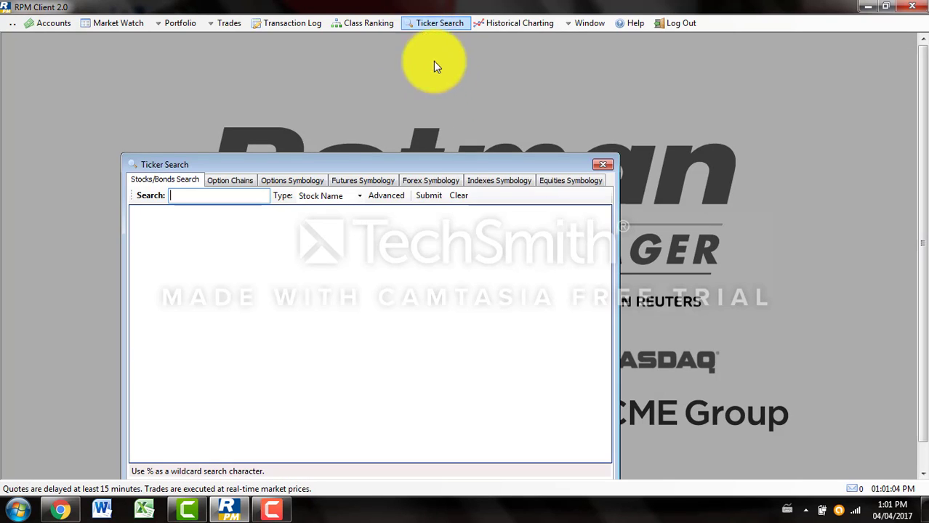
pyautogui.moveTo(419, 167); pyautogui.dragTo(488, 90)
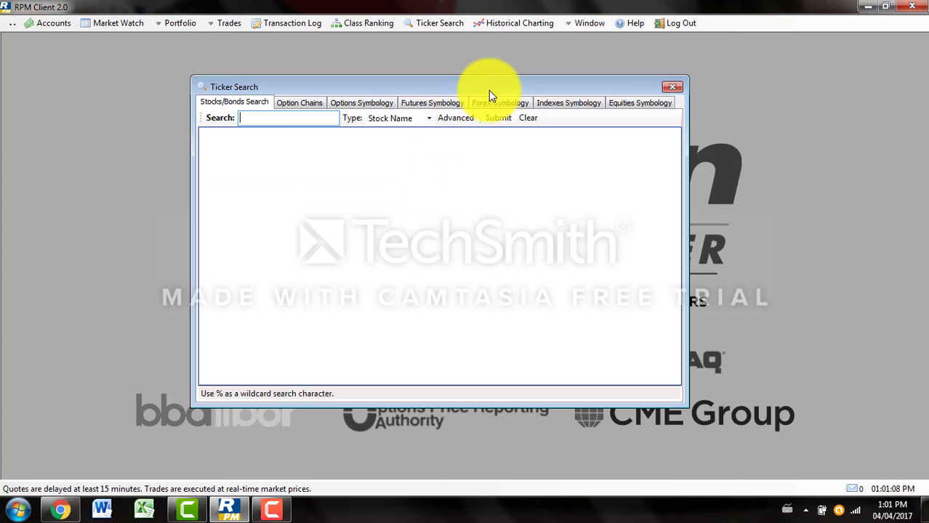
pyautogui.click(430, 122)
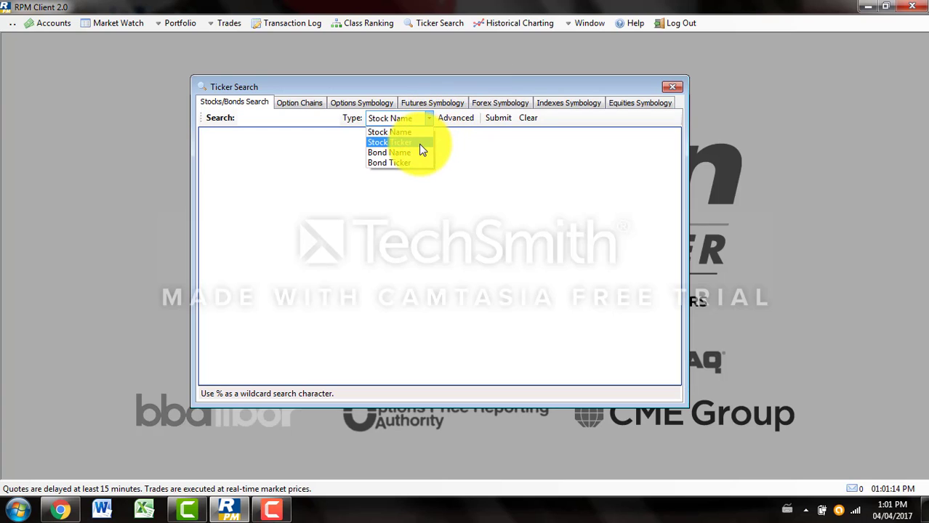
pyautogui.click(418, 153)
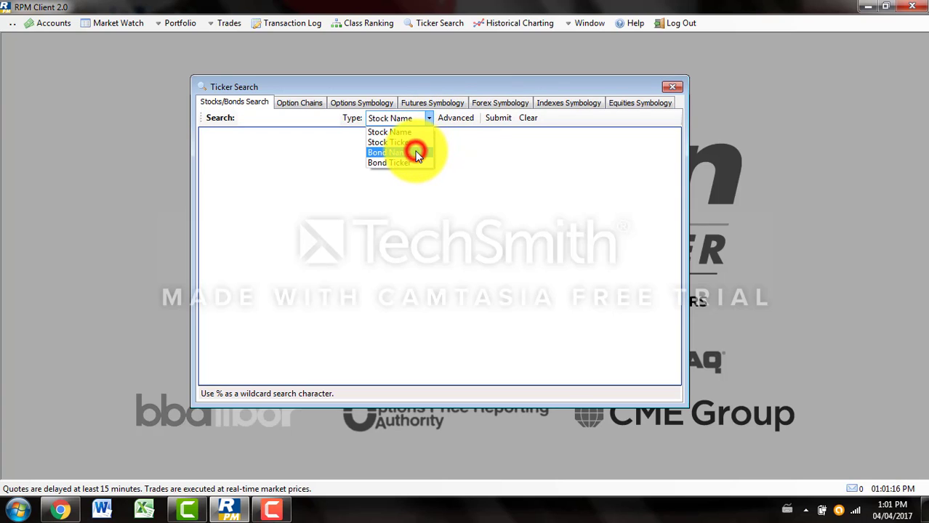
pyautogui.click(419, 154)
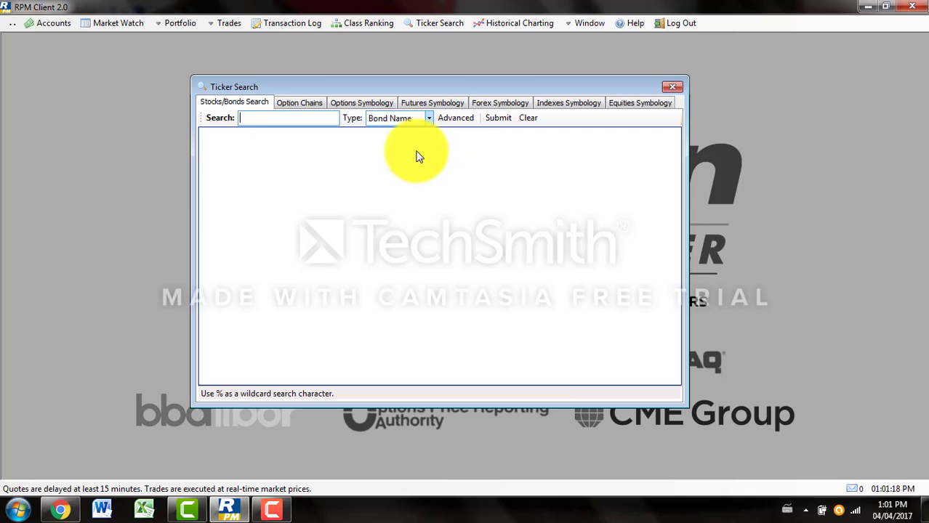
pyautogui.click(458, 121)
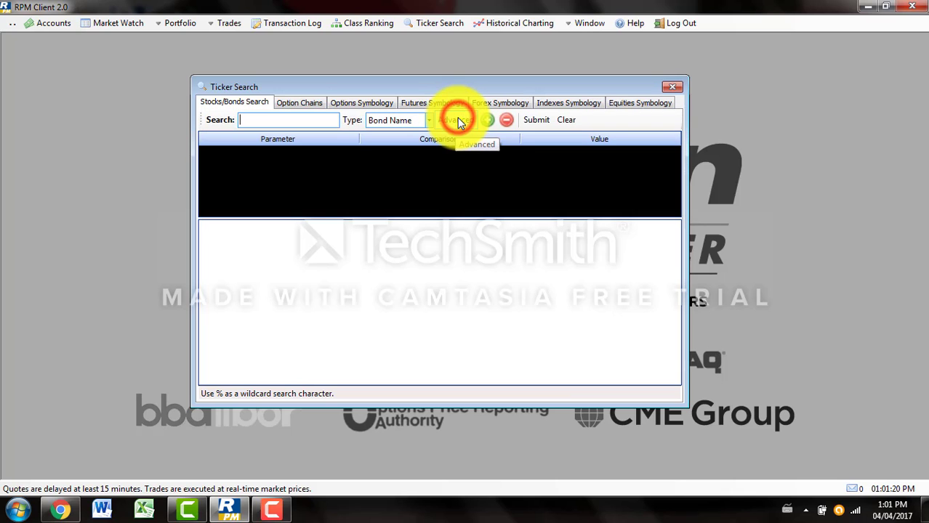
pyautogui.click(484, 120)
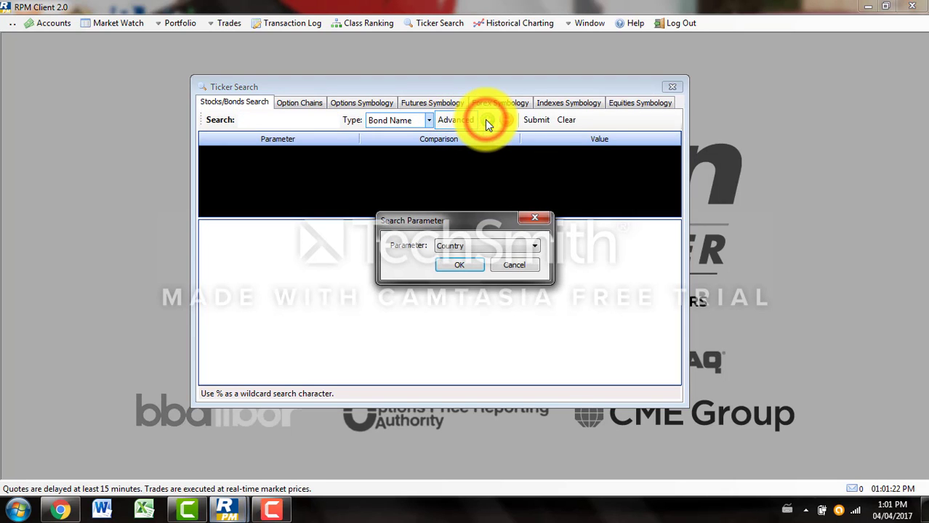
pyautogui.click(457, 266)
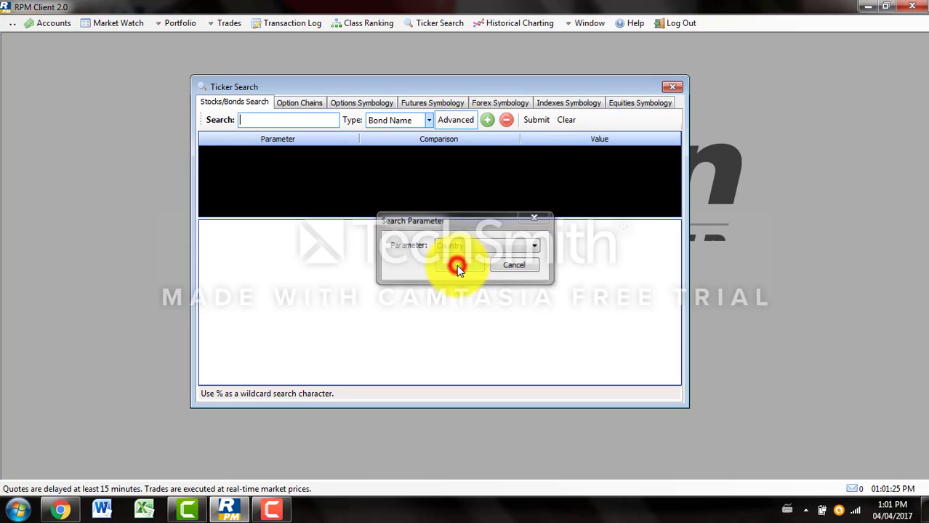
pyautogui.click(284, 116)
pyautogui.write('us')
pyautogui.press('Return')
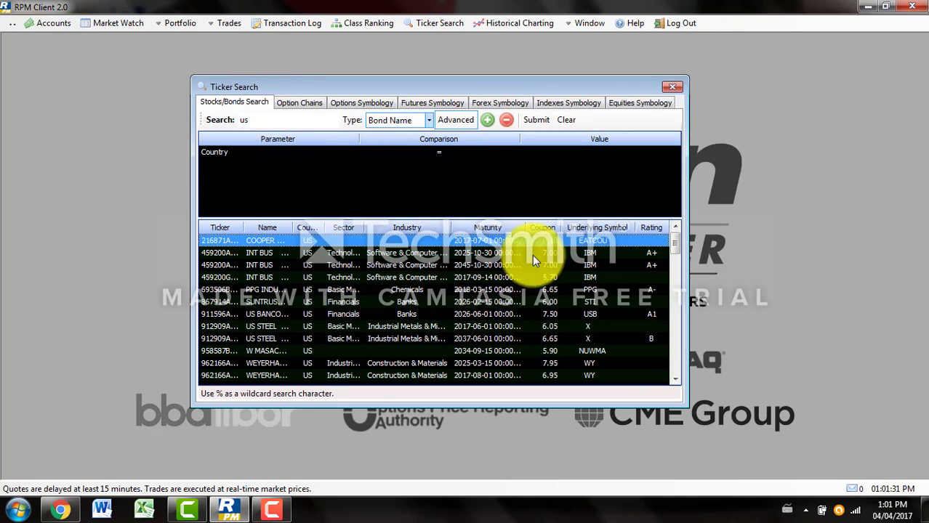
pyautogui.moveTo(685, 403); pyautogui.dragTo(836, 439)
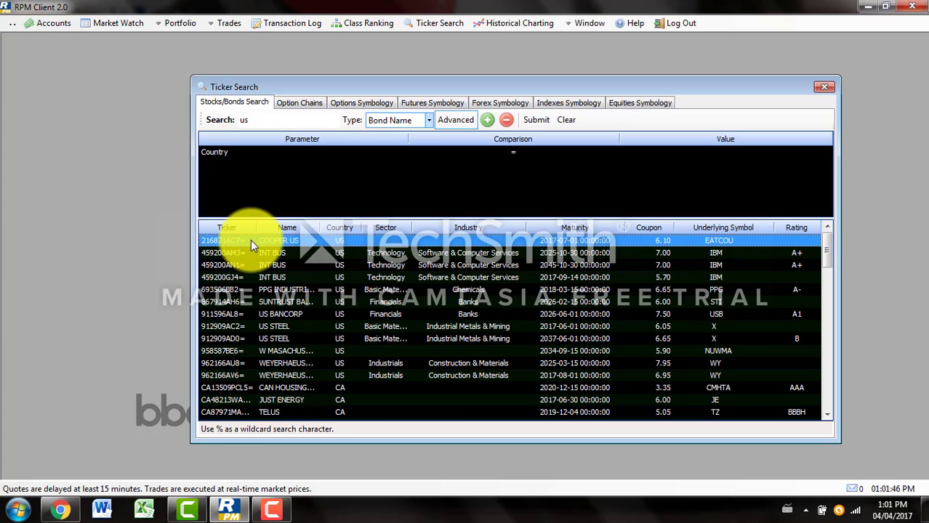
pyautogui.moveTo(256, 228); pyautogui.dragTo(278, 228)
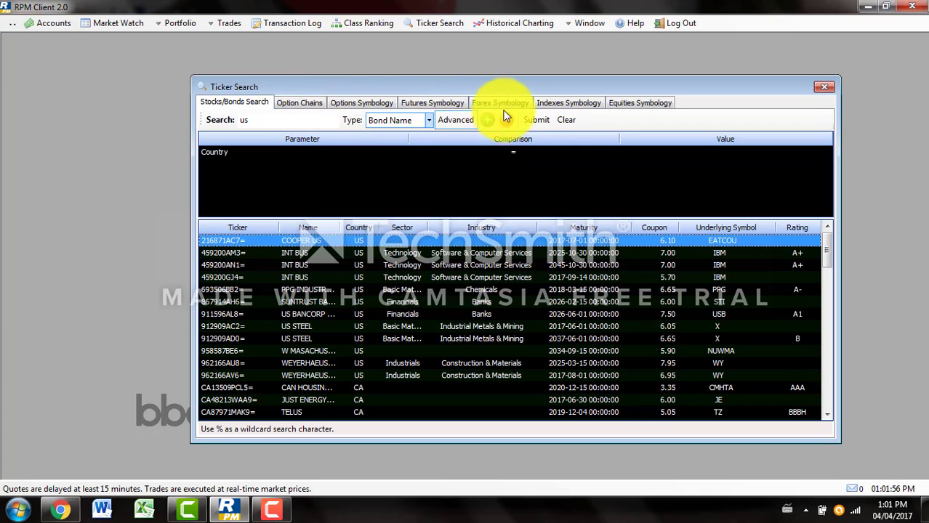
pyautogui.click(824, 92)
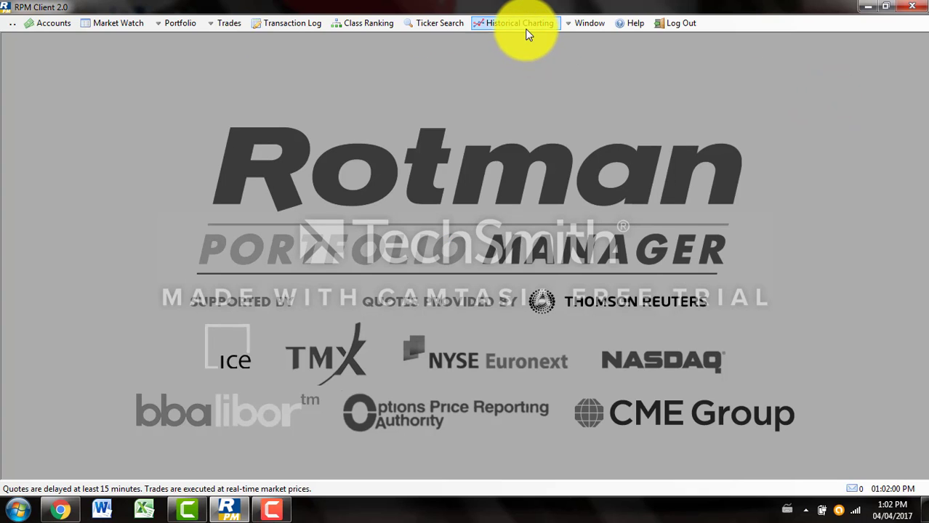
pyautogui.click(526, 28)
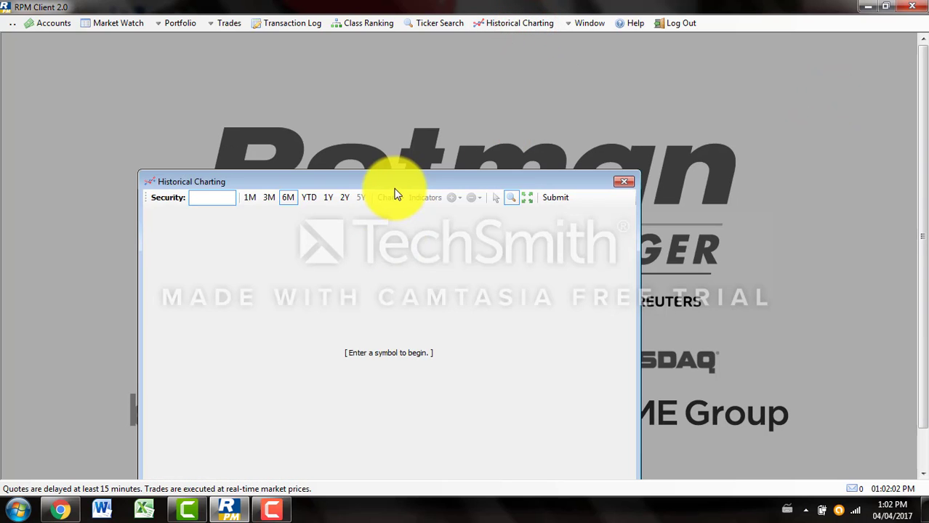
pyautogui.moveTo(389, 185); pyautogui.dragTo(472, 95)
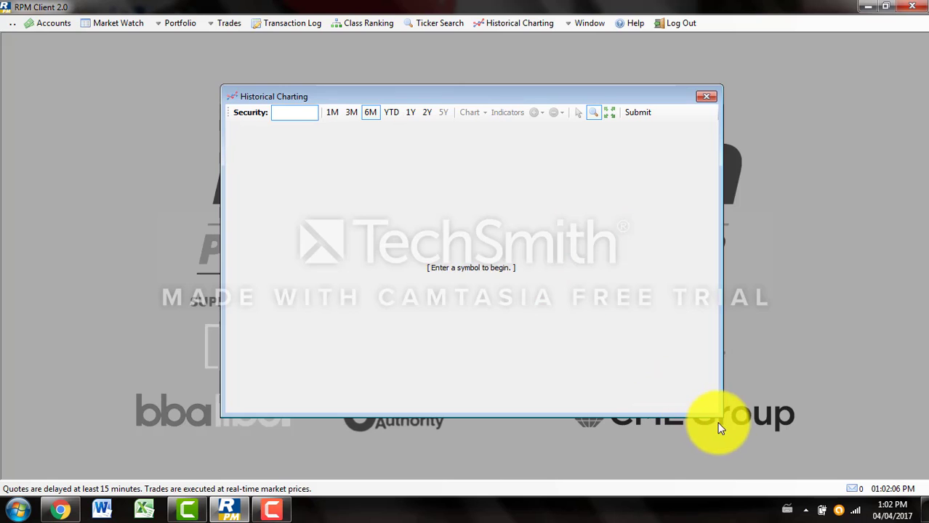
pyautogui.moveTo(723, 415); pyautogui.dragTo(752, 411)
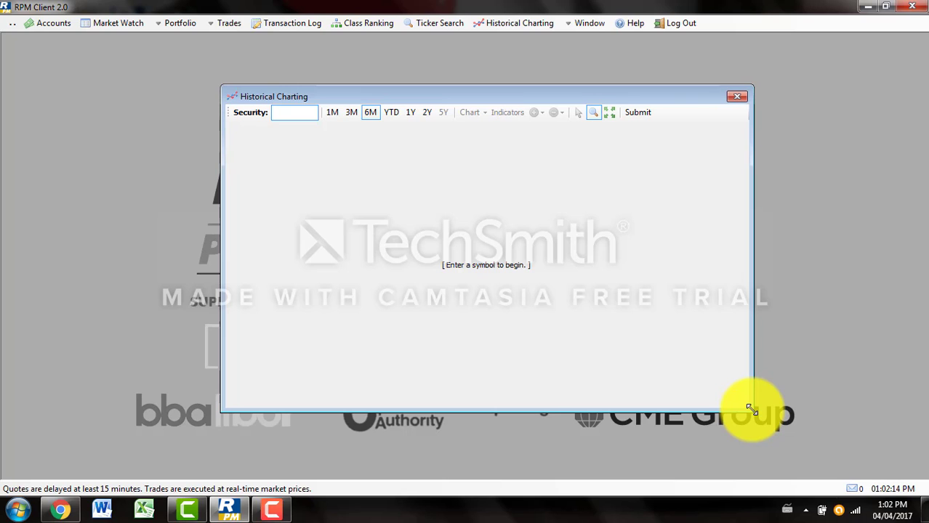
pyautogui.click(303, 113)
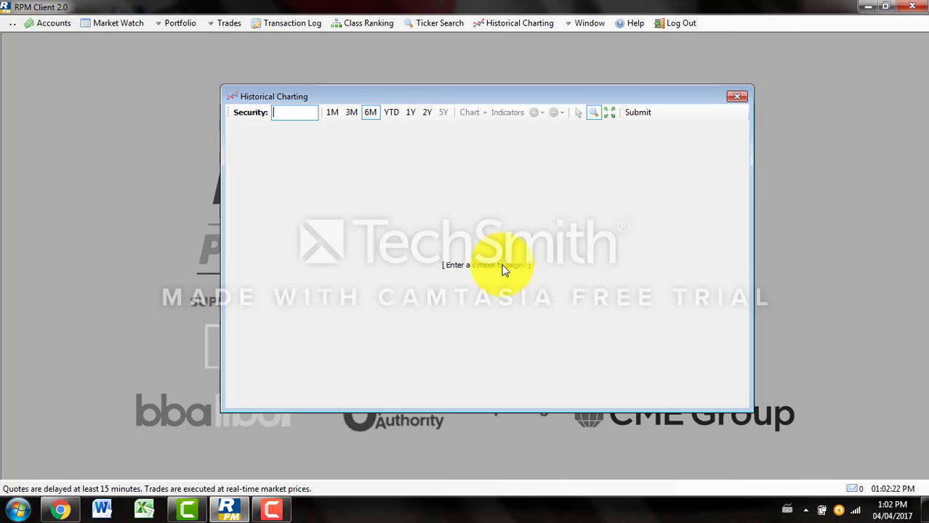
pyautogui.click(741, 98)
pyautogui.click(602, 22)
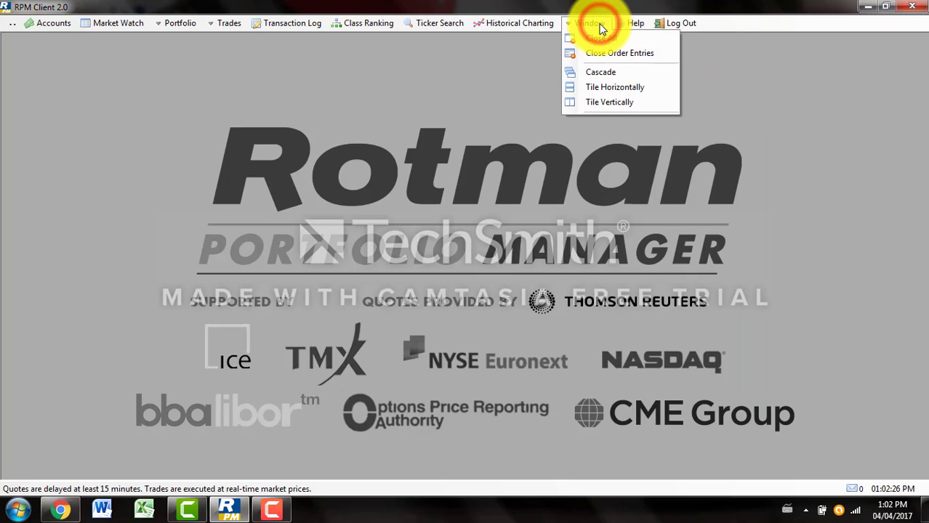
# Step: Open Interactive Help, click into its FAQ Filter field, then close the help window
pyautogui.click(601, 24)
pyautogui.click(623, 25)
pyautogui.click(589, 22)
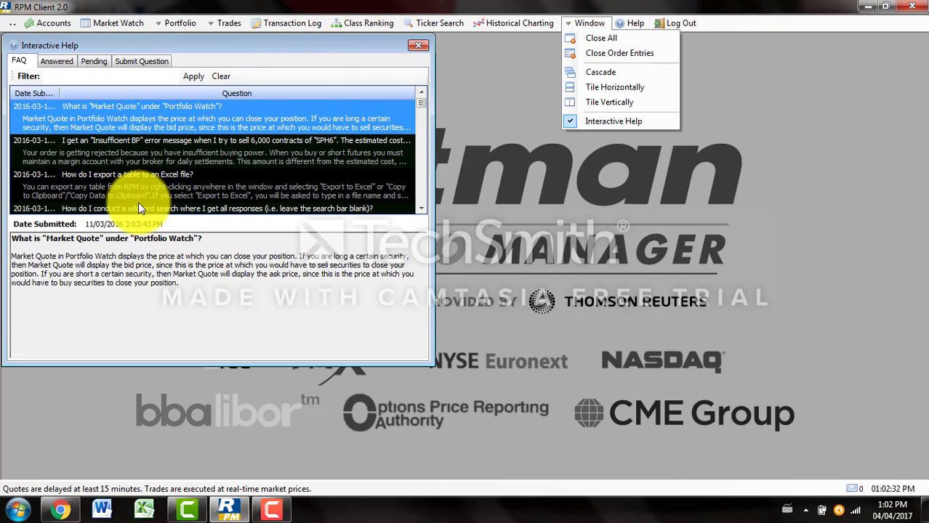
pyautogui.click(125, 78)
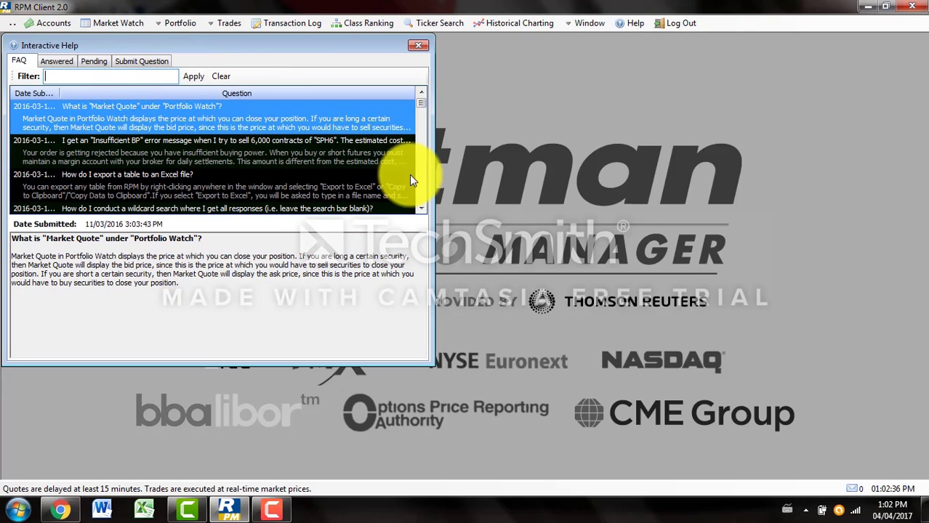
pyautogui.moveTo(421, 104); pyautogui.dragTo(420, 92)
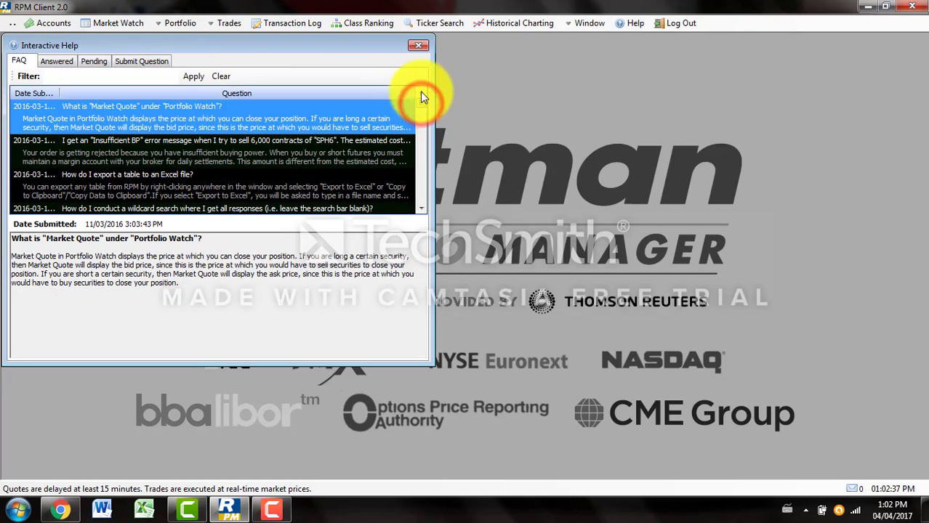
pyautogui.click(416, 35)
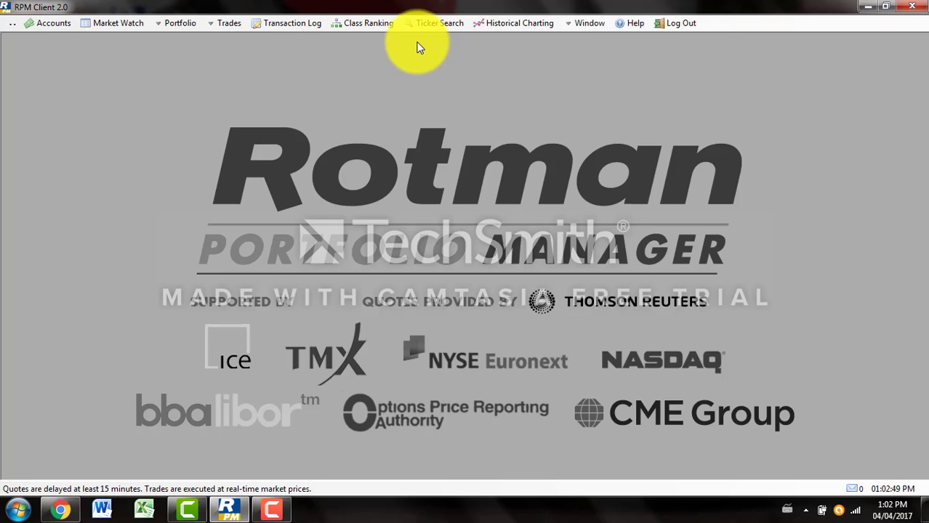
# Step: Log out of the group account to return to the empty RPM login screen
pyautogui.click(670, 24)
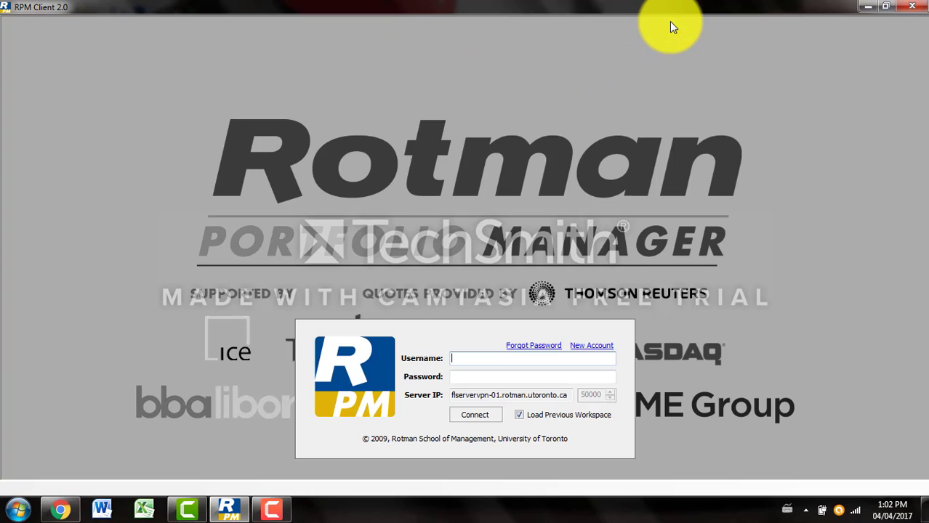